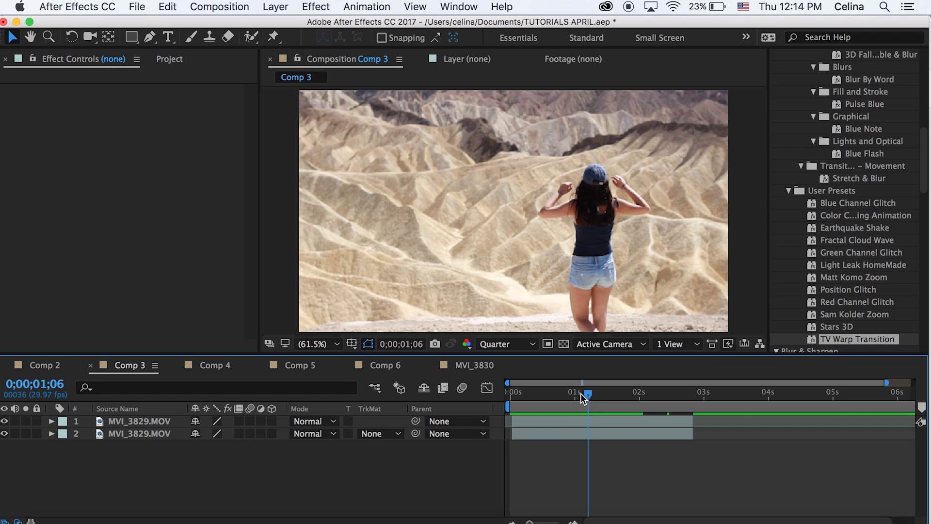
- Scroll up the Effects & Presets list filtered by 'blu' in Comp 3
scroll(894, 145, up, 5)
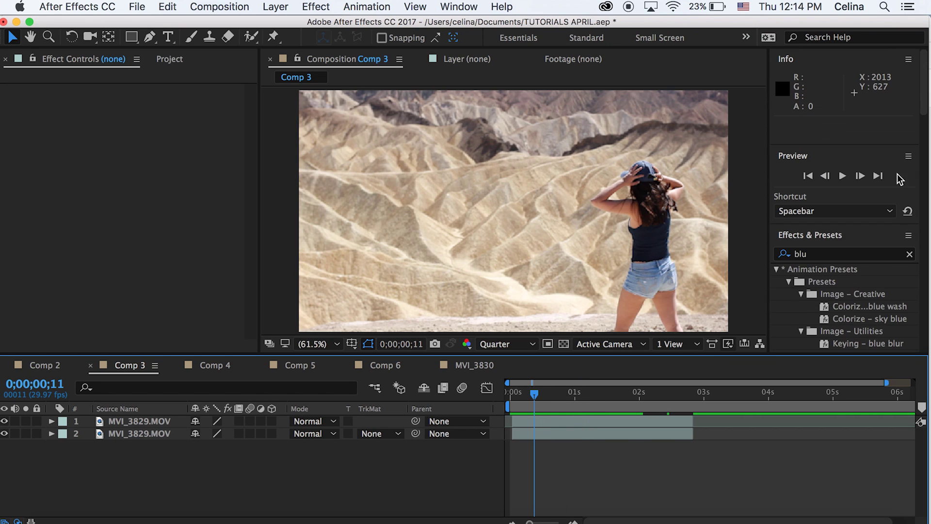
- Clear the effects search, scrub Comp 3 to 0;00;01;22 and select the top clip layer
click(907, 255)
drag(534, 394, 599, 398)
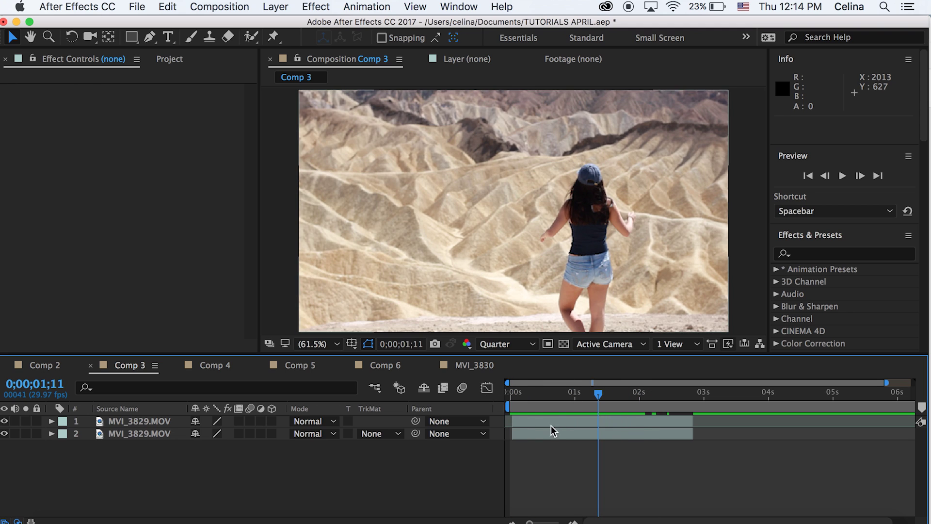
click(558, 422)
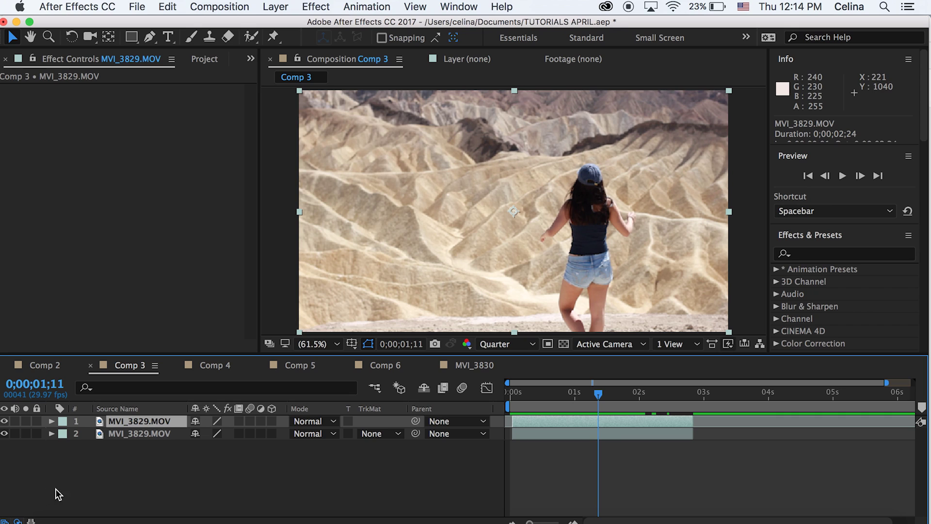
- Toggle the top layer's visibility to compare, then split it at 0;00;01;22
click(4, 422)
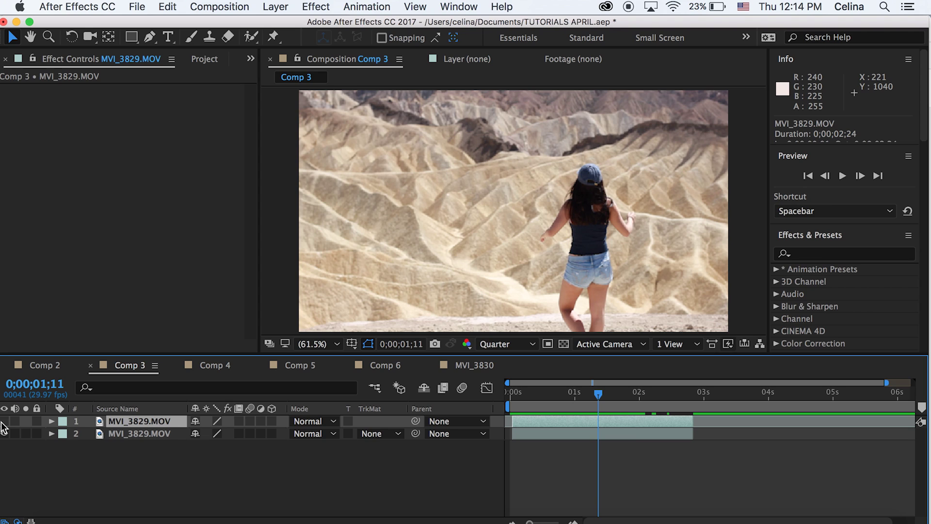
click(4, 421)
click(4, 421)
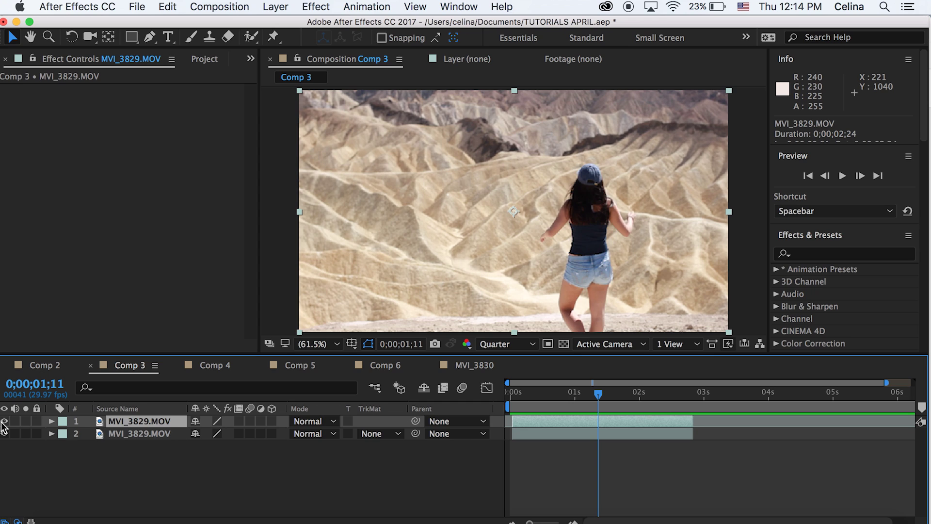
click(4, 420)
click(3, 421)
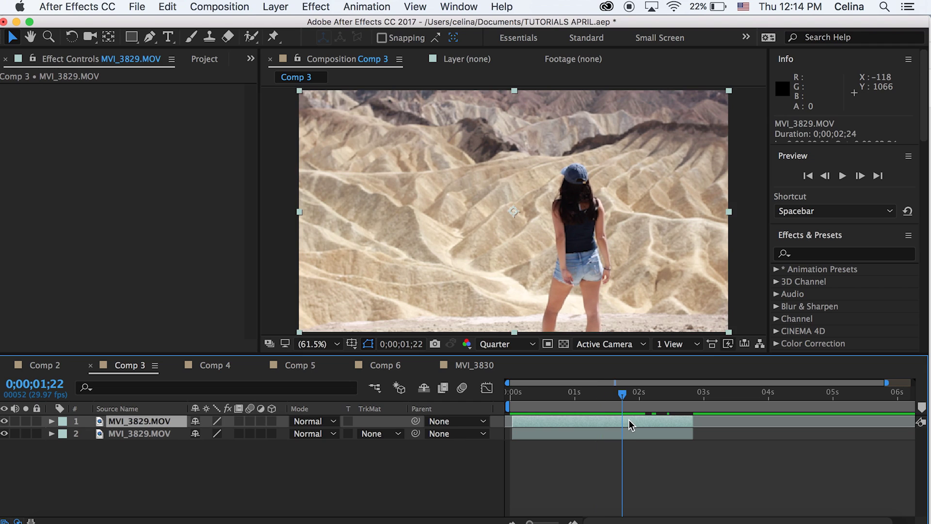
key(super+shift+d)
- Set Block Dissolve's Transition Completion to 100.0% on the later half and keyframe it
mouse_move(630, 401)
mouse_down()
mouse_move(638, 401)
mouse_move(623, 400)
mouse_up()
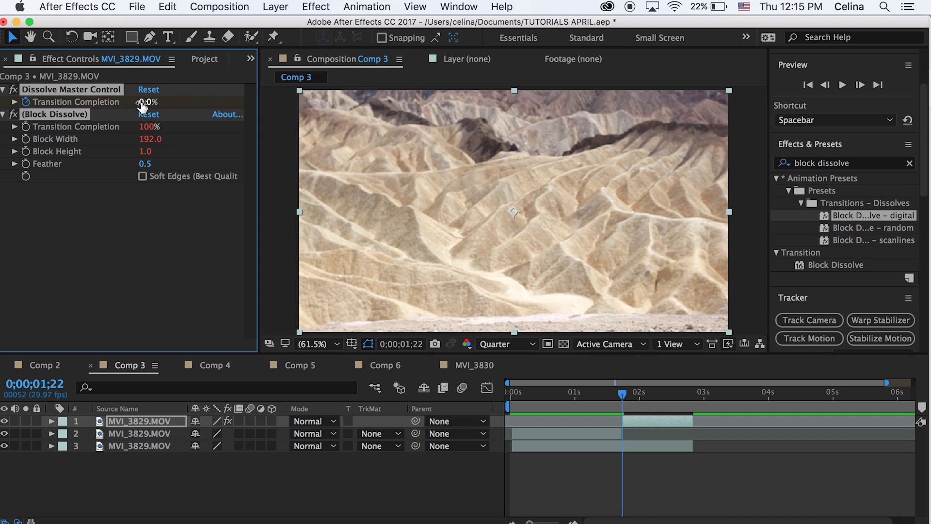
drag(142, 105, 216, 100)
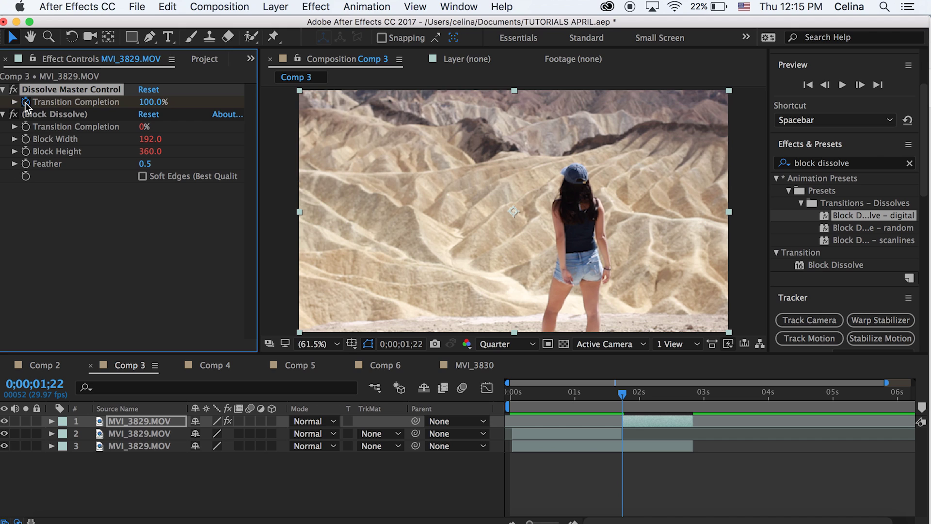
click(26, 102)
drag(641, 397, 645, 396)
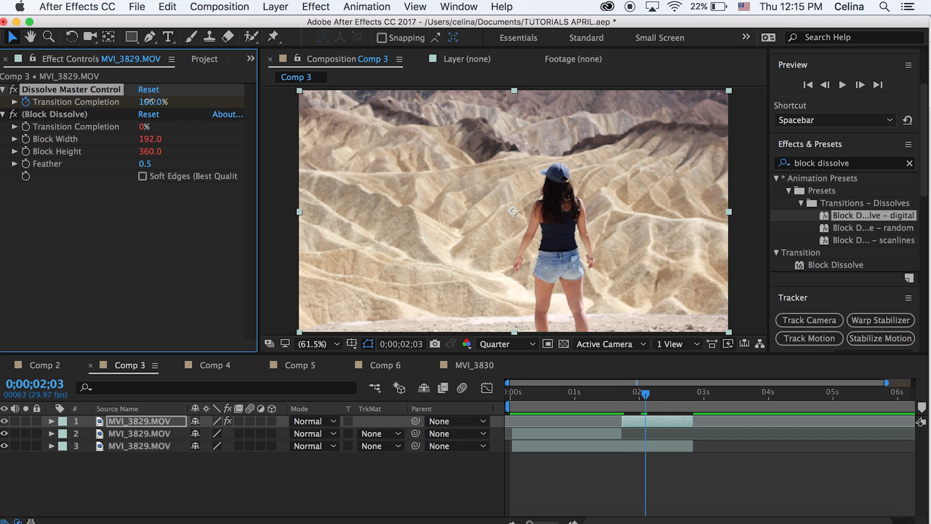
mouse_move(640, 397)
mouse_down()
mouse_move(593, 401)
mouse_move(629, 407)
mouse_up()
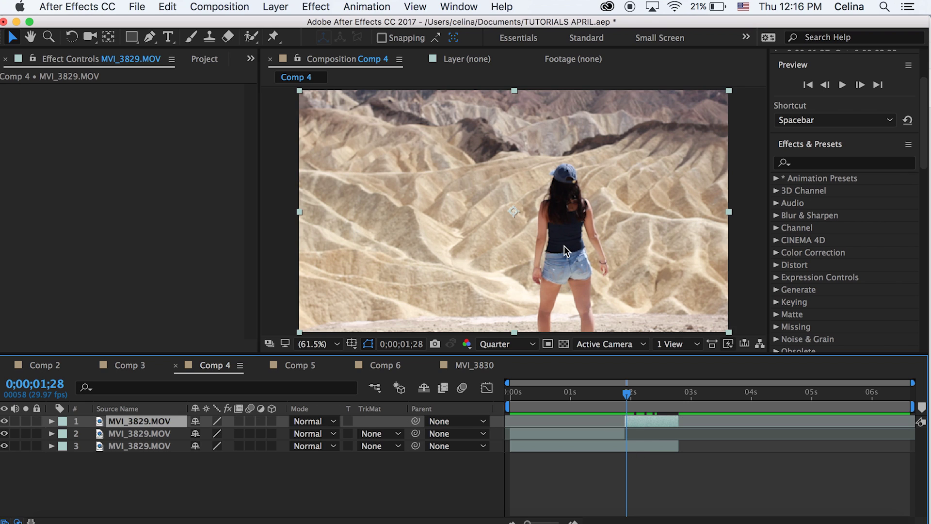
- In the top clip's Layer panel, paint Roto Brush strokes over the woman's body, cap and arm
double_click(563, 246)
click(251, 36)
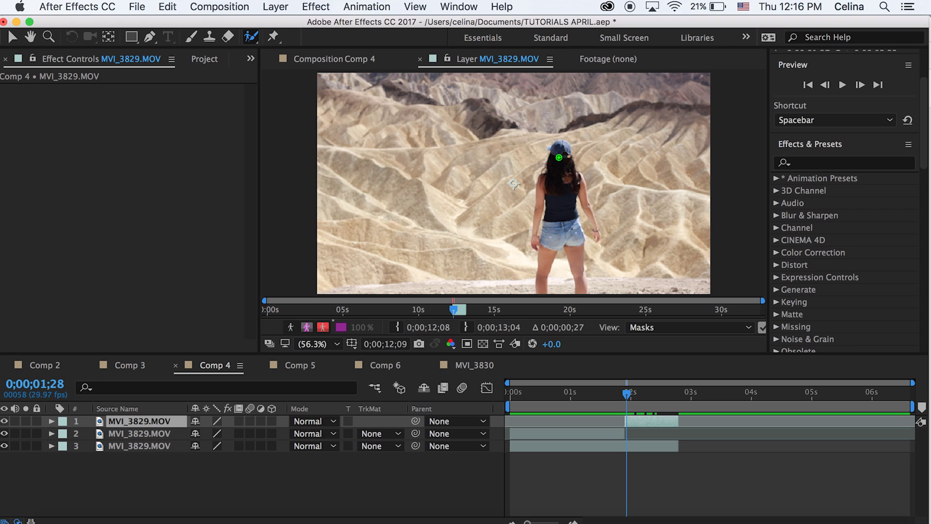
drag(559, 155, 558, 197)
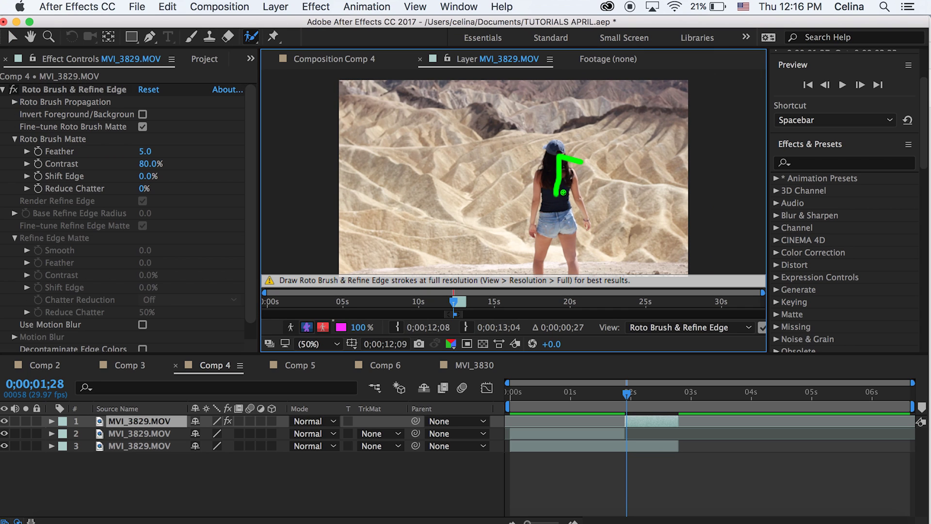
mouse_move(586, 167)
mouse_down()
mouse_move(572, 146)
mouse_move(574, 159)
mouse_up()
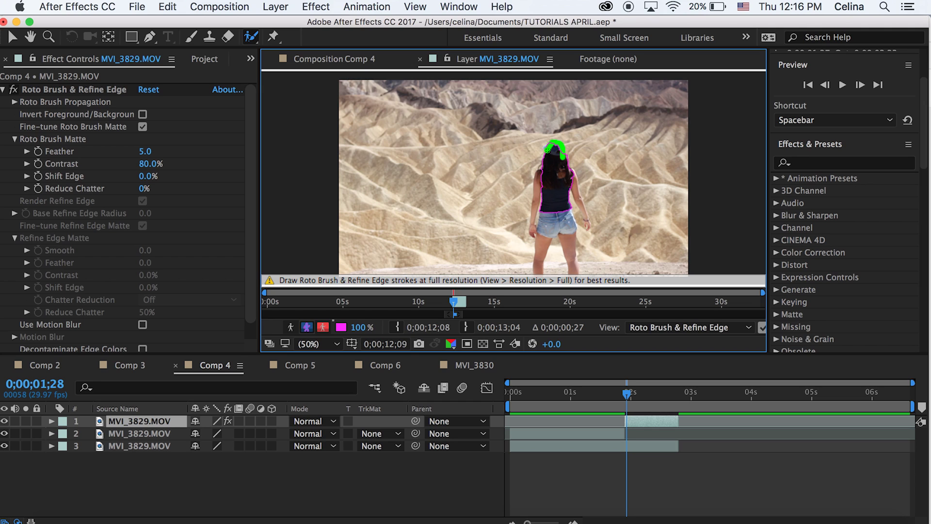
drag(543, 161, 543, 165)
drag(531, 234, 532, 234)
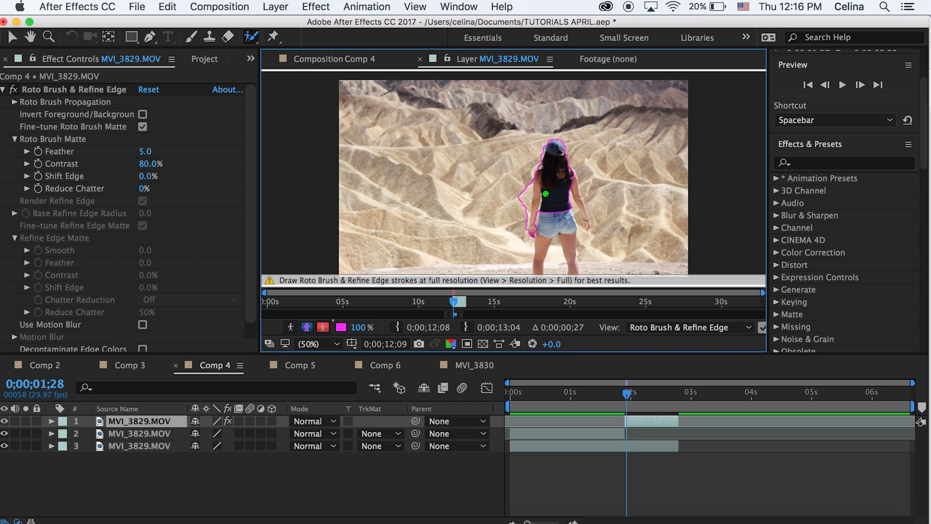
- Refine the Roto Brush matte around the left side, shoulder, right arm and legs
drag(527, 185, 517, 227)
drag(539, 173, 539, 175)
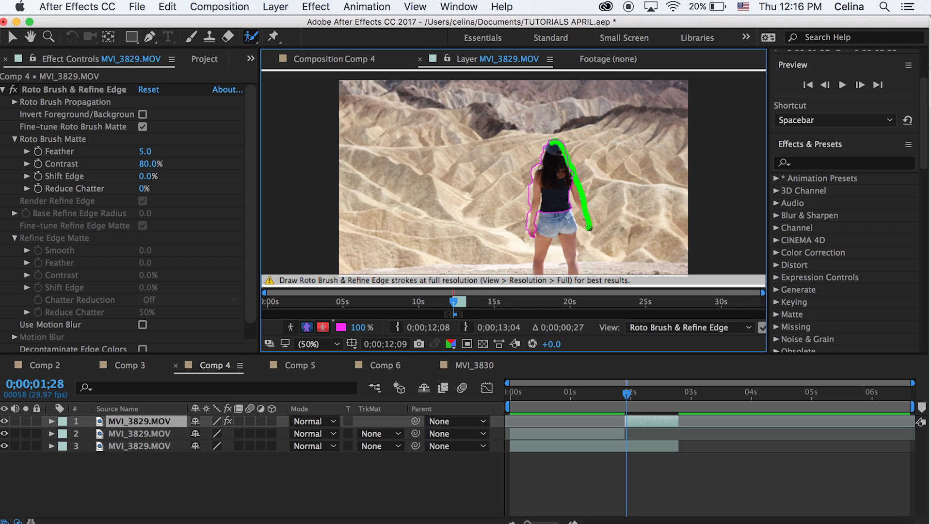
mouse_move(570, 184)
mouse_down()
mouse_move(593, 188)
mouse_move(588, 169)
mouse_up()
drag(569, 208, 577, 284)
drag(577, 249, 580, 281)
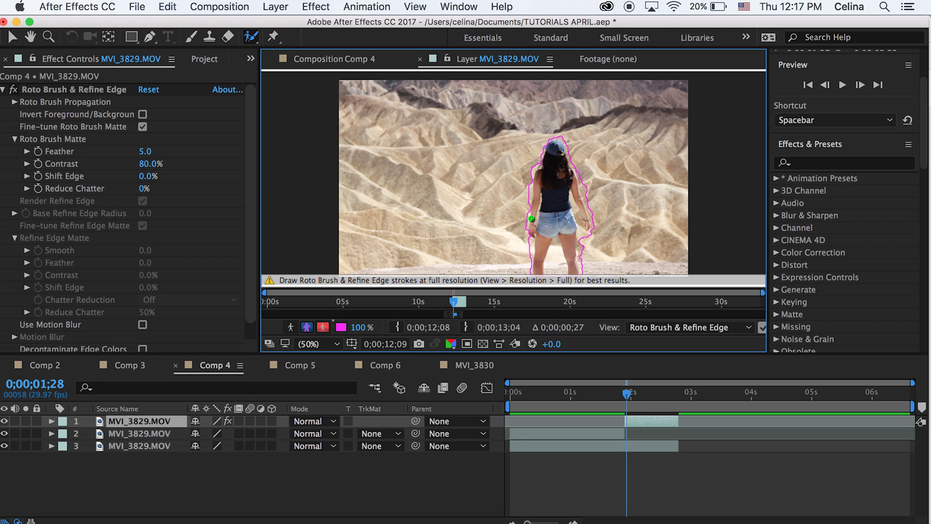
click(375, 60)
- Check the roto cutout by hiding and reshowing the bottom clip
key(v)
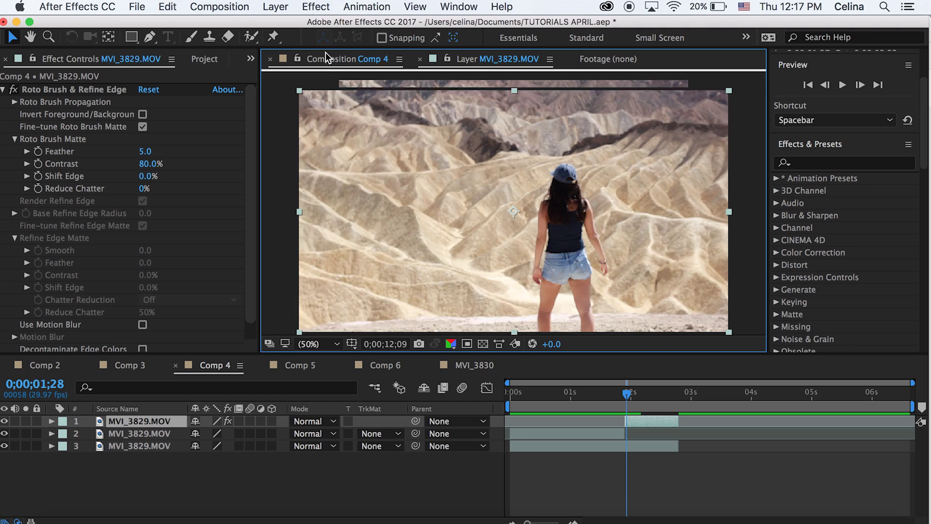
click(4, 445)
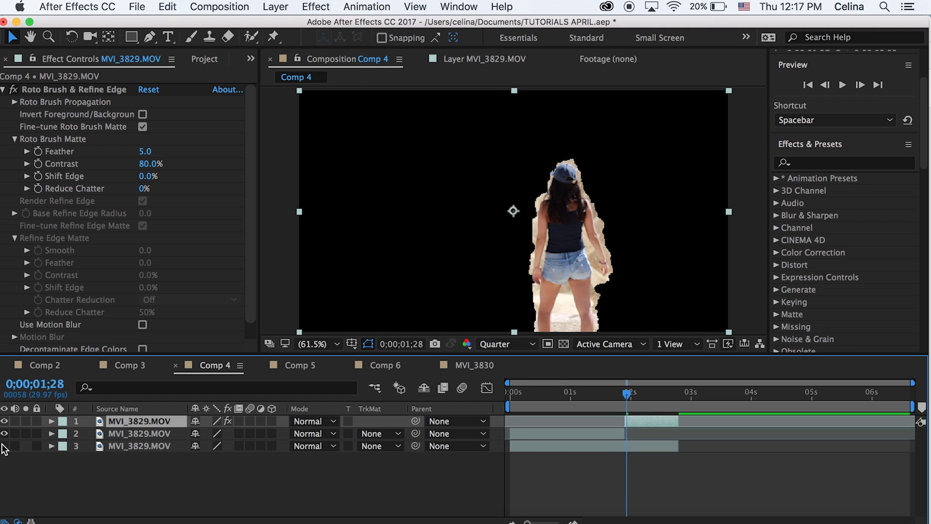
click(4, 446)
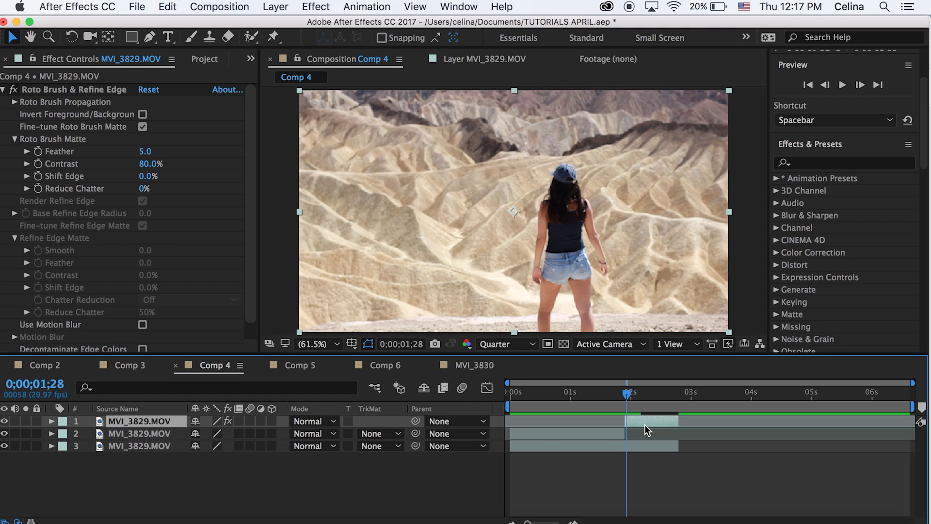
- Search the effects for 'pixel' and apply CC Pixel Polly to the top clip
click(784, 163)
text(pixel)
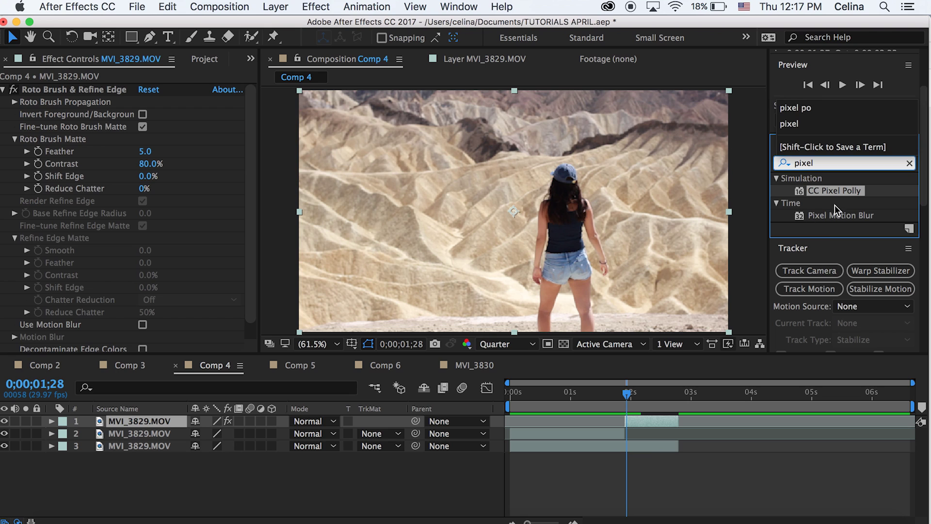
double_click(831, 190)
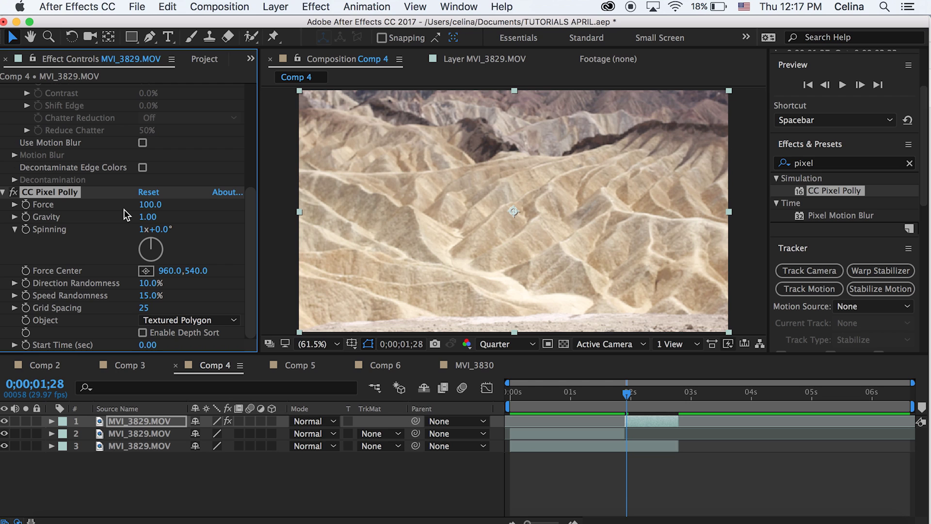
- Keyframe CC Pixel Polly's Start Time near two seconds and preview the shatter
drag(147, 345, 237, 342)
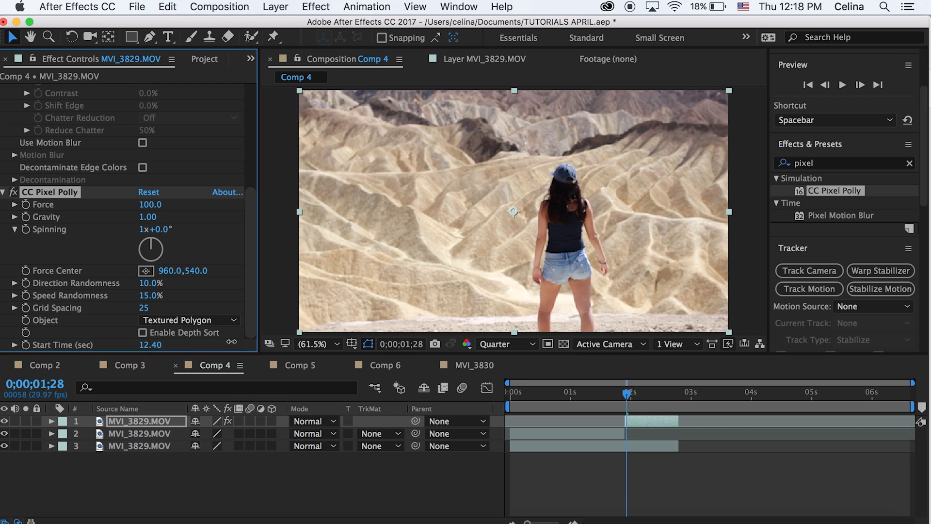
click(25, 345)
drag(636, 402, 659, 402)
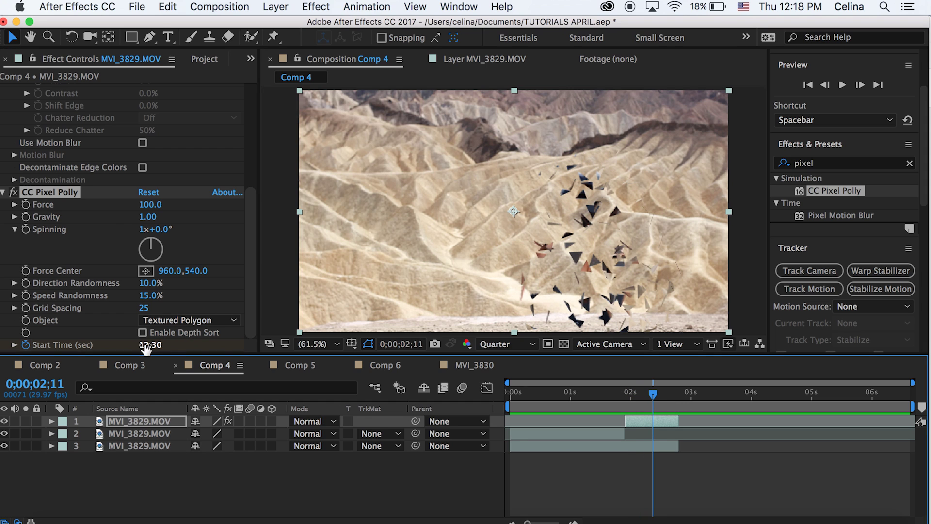
drag(148, 344, 121, 341)
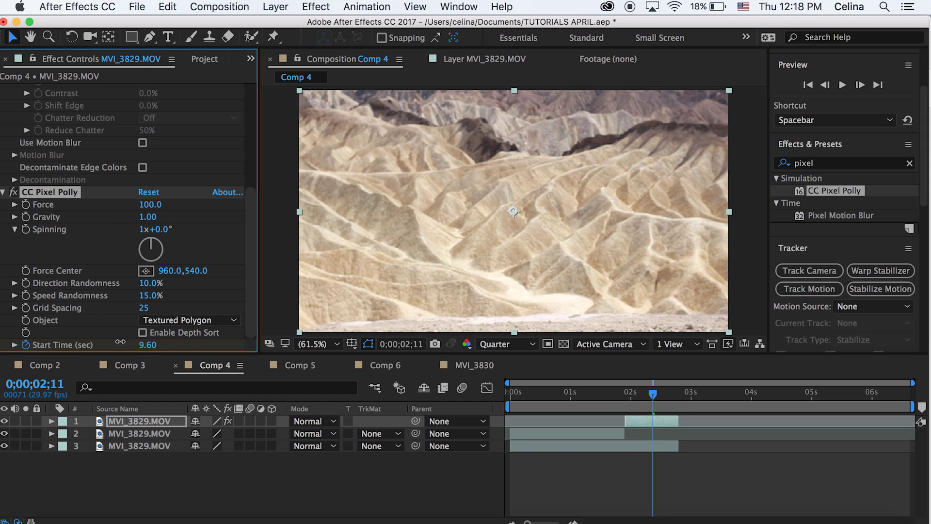
drag(652, 395, 632, 402)
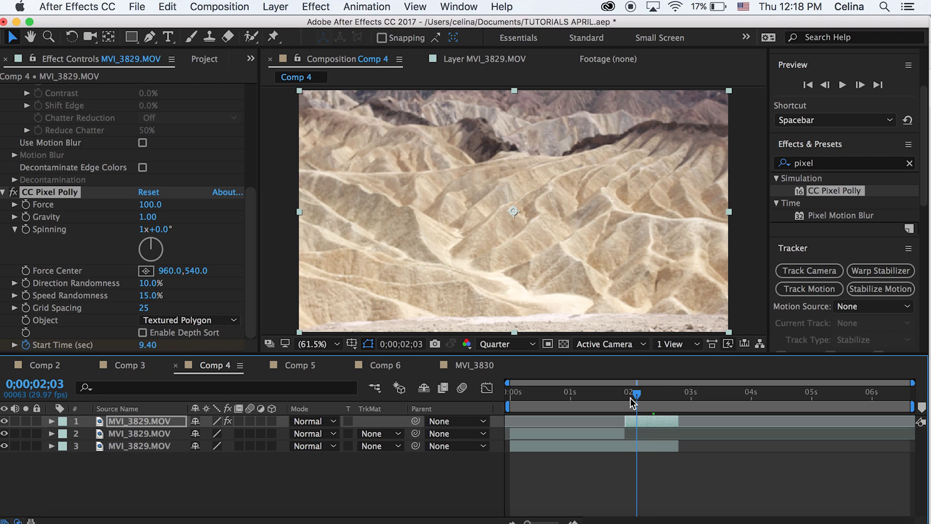
key(space)
key(ctrl+z)
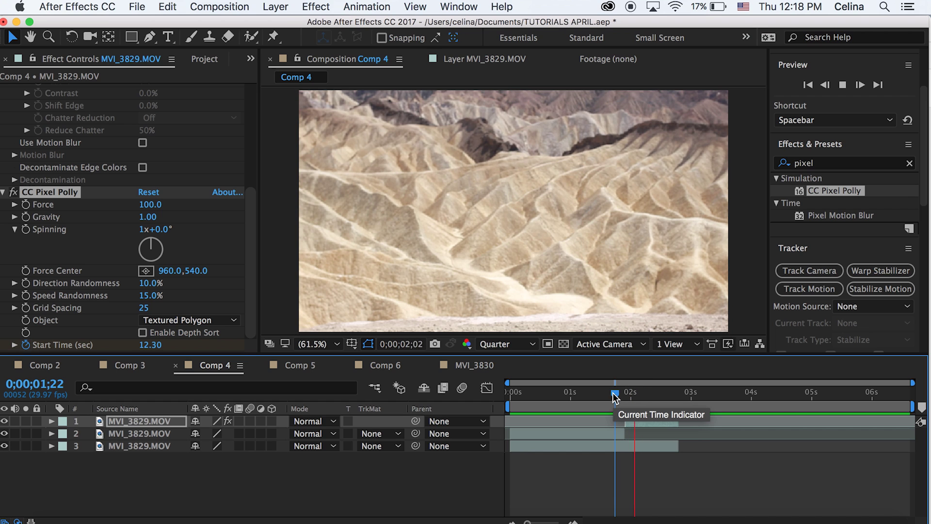
drag(612, 392, 633, 393)
- Move the second Start Time keyframe later and replay the shatter
key(u)
drag(652, 444, 667, 444)
key(space)
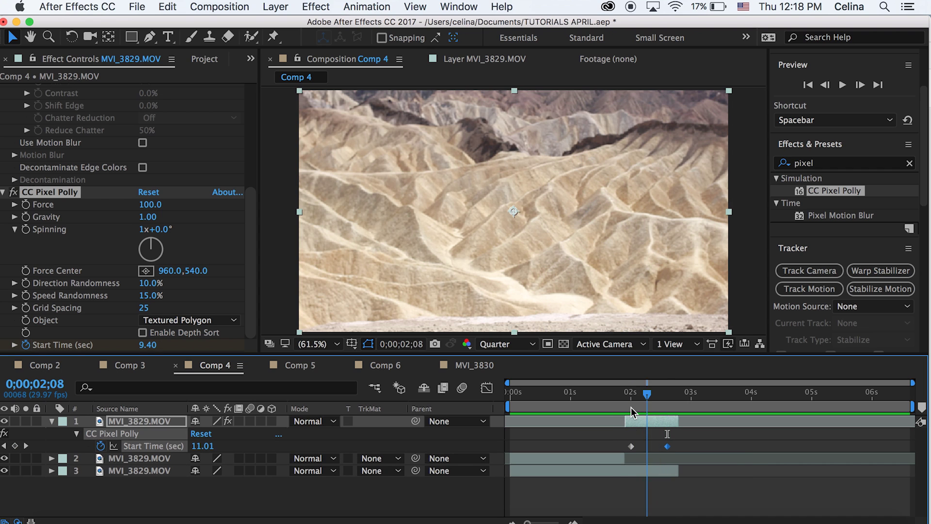
mouse_move(631, 407)
mouse_down()
mouse_move(619, 408)
mouse_move(633, 409)
mouse_up()
- Try Polygon and Textured Square pieces, then keep Textured Polygon for the shatter
click(157, 329)
click(158, 324)
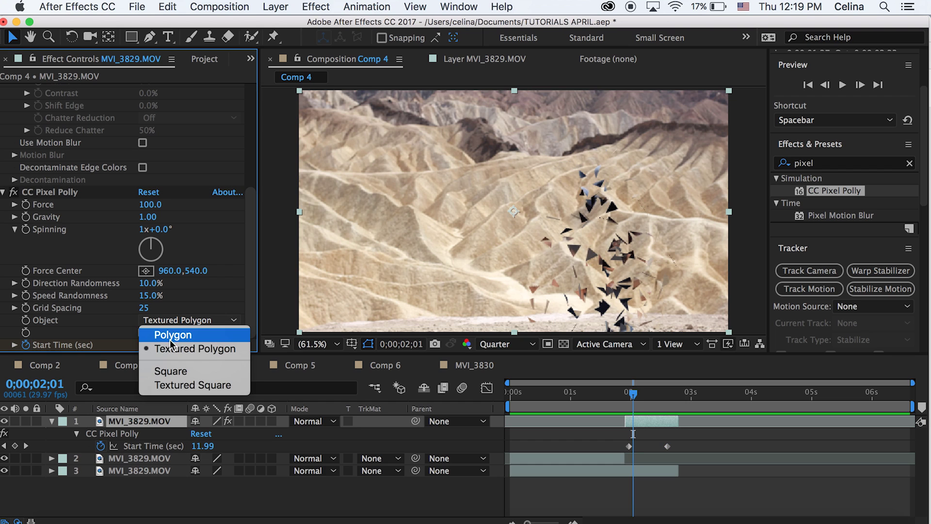
click(172, 335)
click(171, 319)
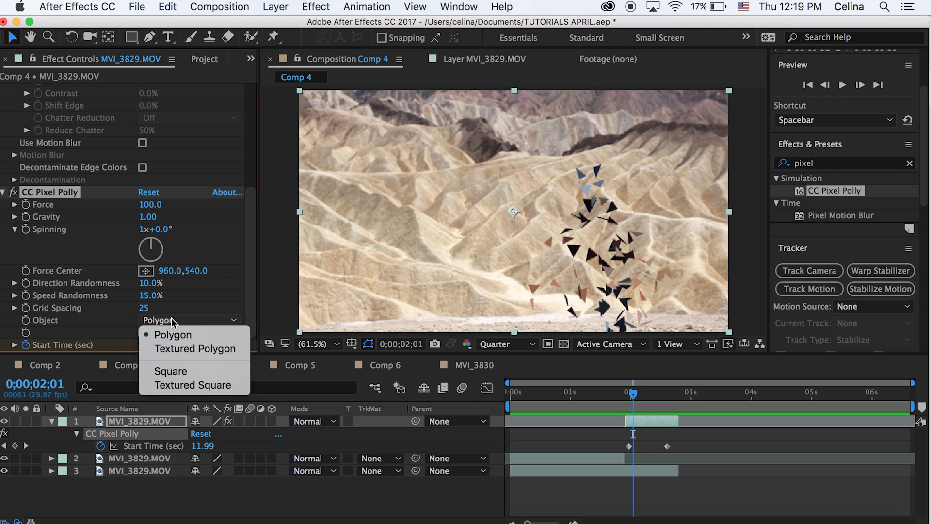
click(173, 385)
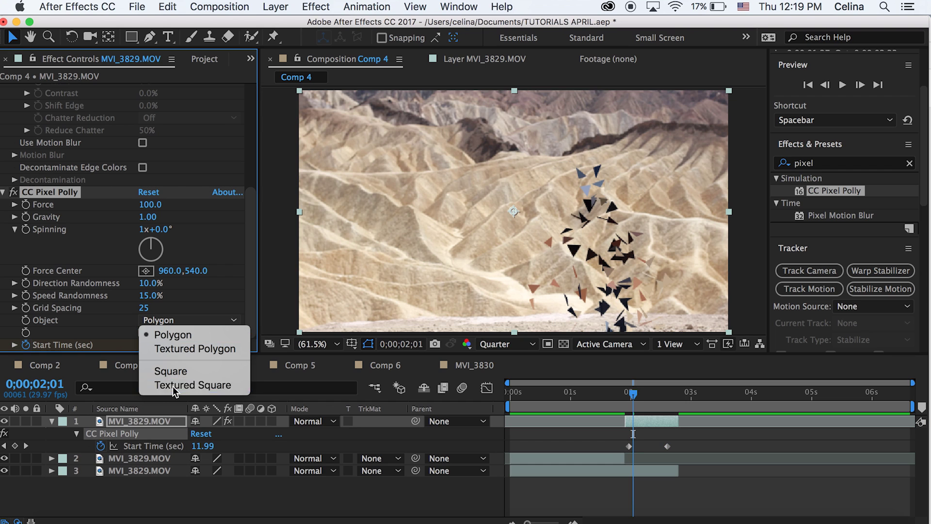
click(194, 322)
click(179, 351)
- Set Grid Spacing to 8 and a negative Gravity so the small pieces rise
click(627, 397)
drag(627, 397, 610, 394)
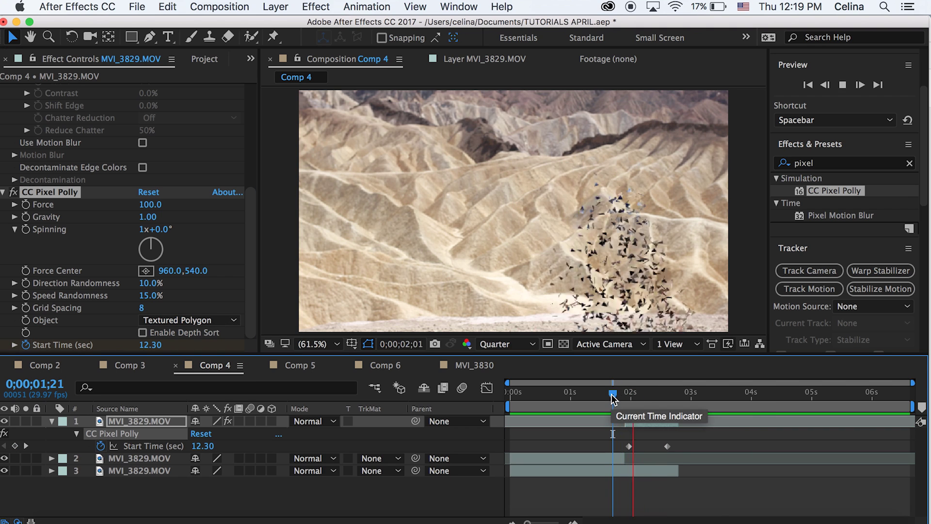
drag(610, 394, 633, 396)
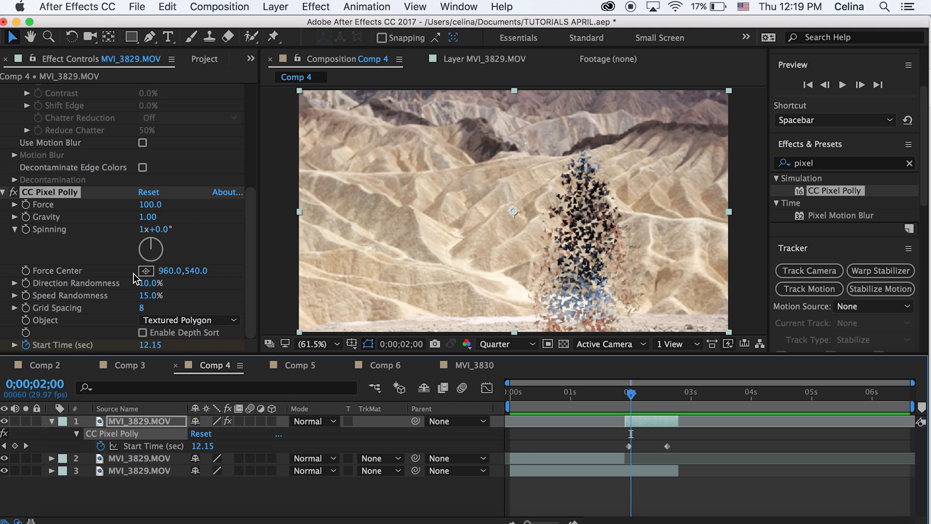
mouse_move(148, 217)
mouse_down()
mouse_move(217, 211)
mouse_move(156, 216)
mouse_up()
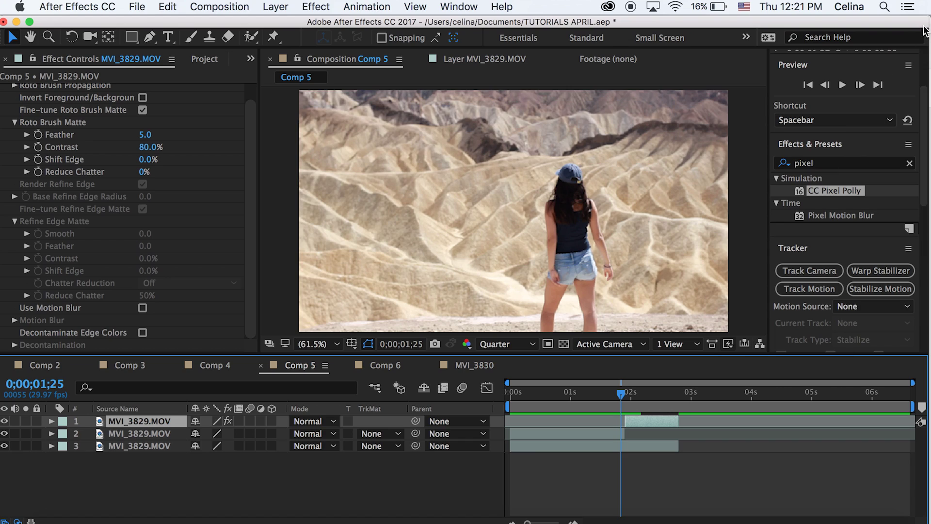
- Apply the Dissolve – blobs preset from a 'dissolv' search to the woman layer
click(784, 163)
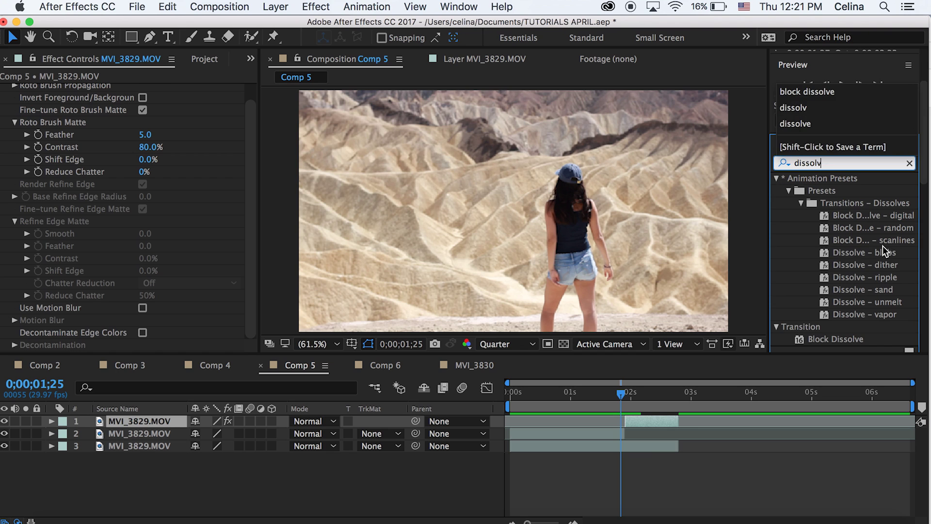
click(795, 110)
drag(865, 252, 286, 225)
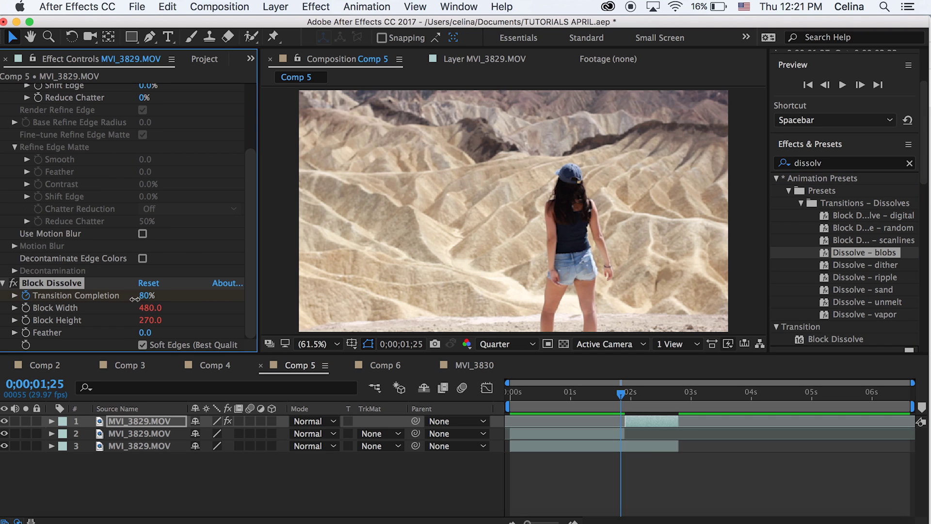
- Scrub Block Dissolve's Transition Completion back down to 0%
drag(134, 299, 108, 302)
drag(630, 395, 627, 405)
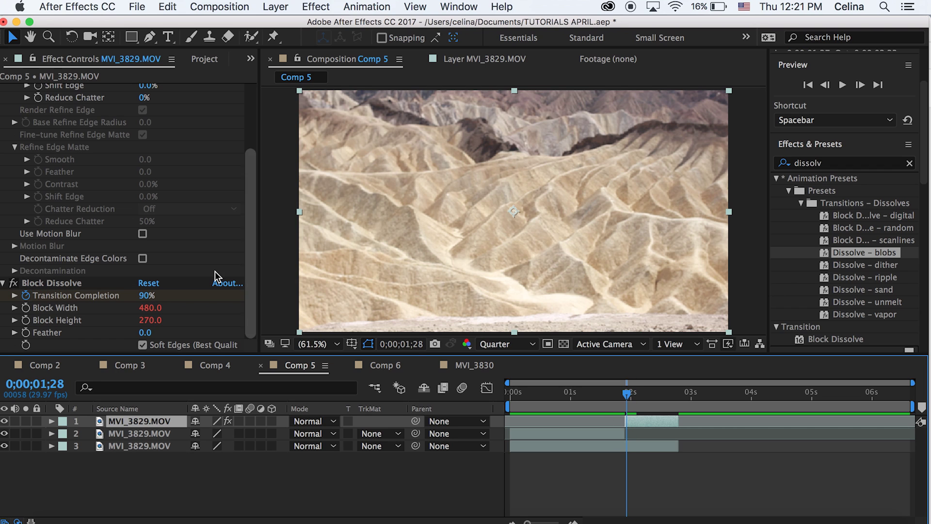
click(148, 295)
drag(235, 297, 91, 300)
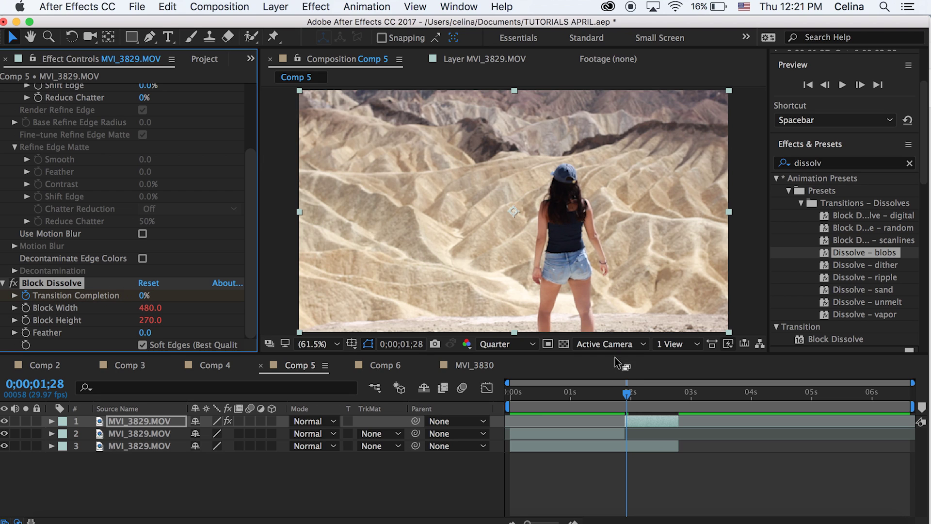
- Keyframe Transition Completion from 0% to 100% at 0;00;02;06 and preview the dissolve
click(25, 294)
click(643, 390)
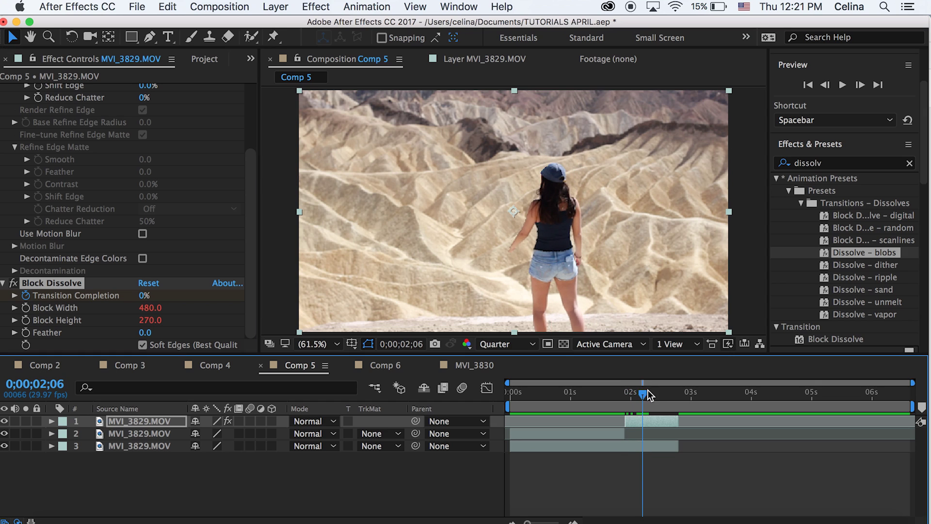
drag(144, 301, 222, 295)
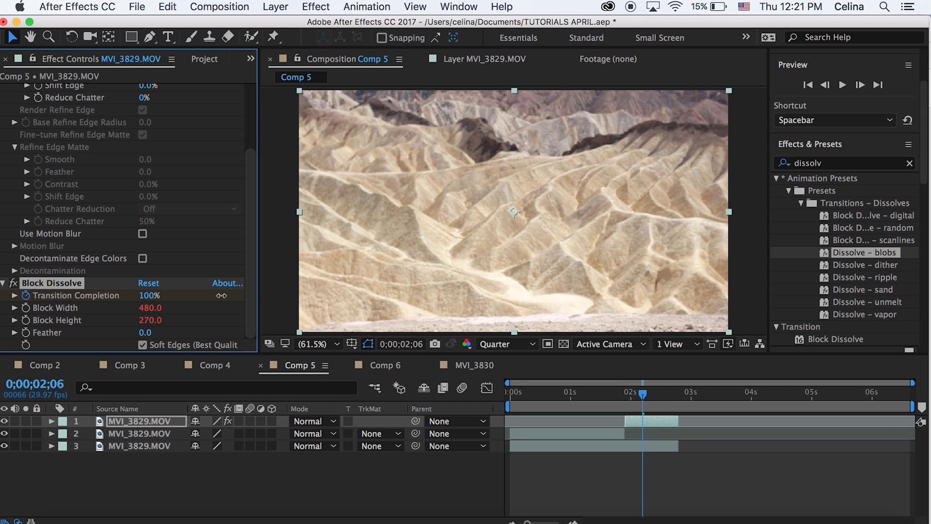
mouse_move(643, 392)
mouse_down()
mouse_move(624, 397)
mouse_move(632, 398)
mouse_up()
key(space)
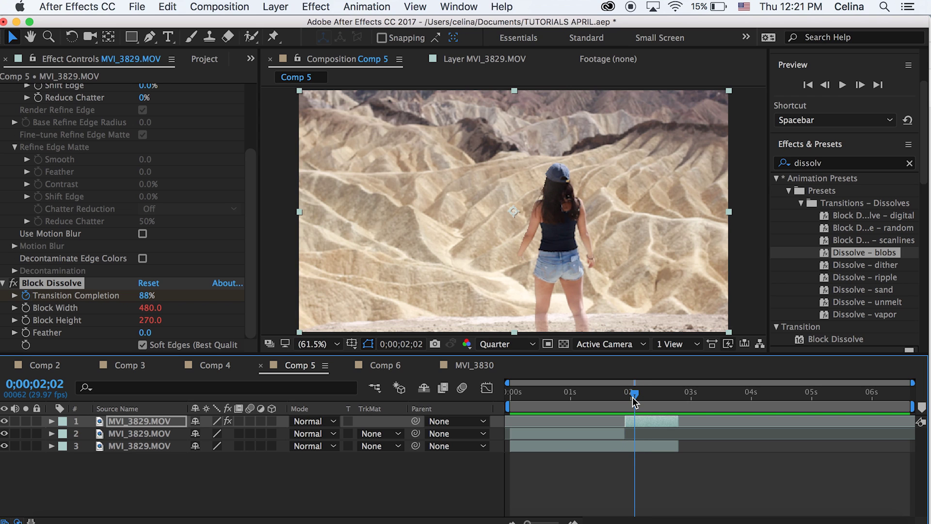
- Move the end Transition Completion keyframe later to slow the dissolve, then replay
key(u)
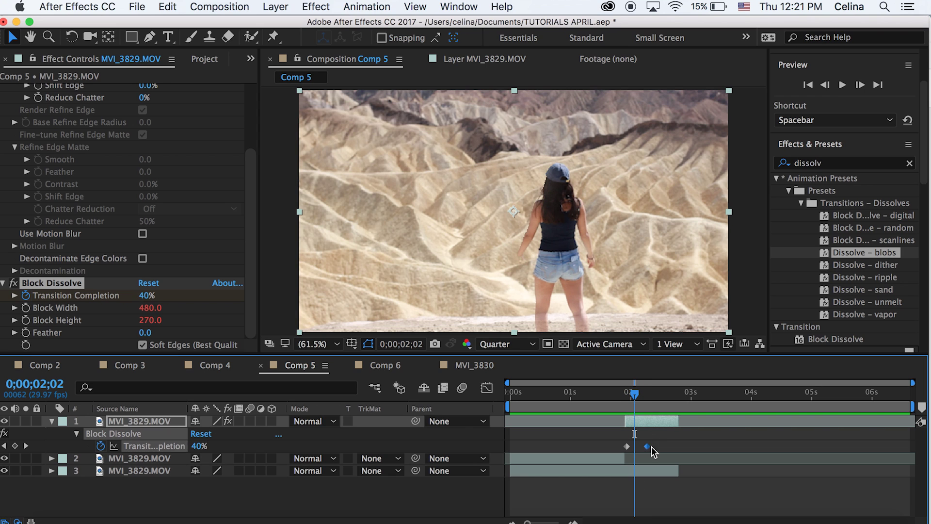
drag(651, 447, 664, 447)
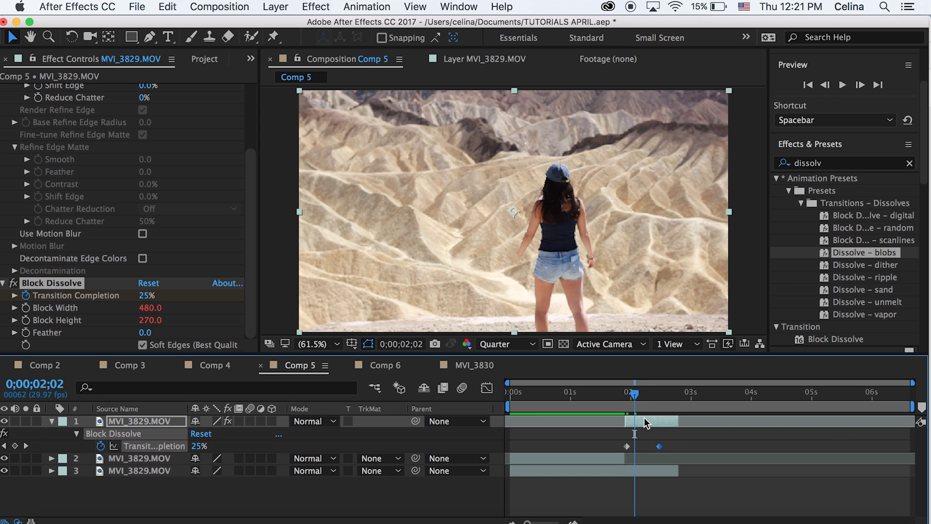
click(621, 400)
key(space)
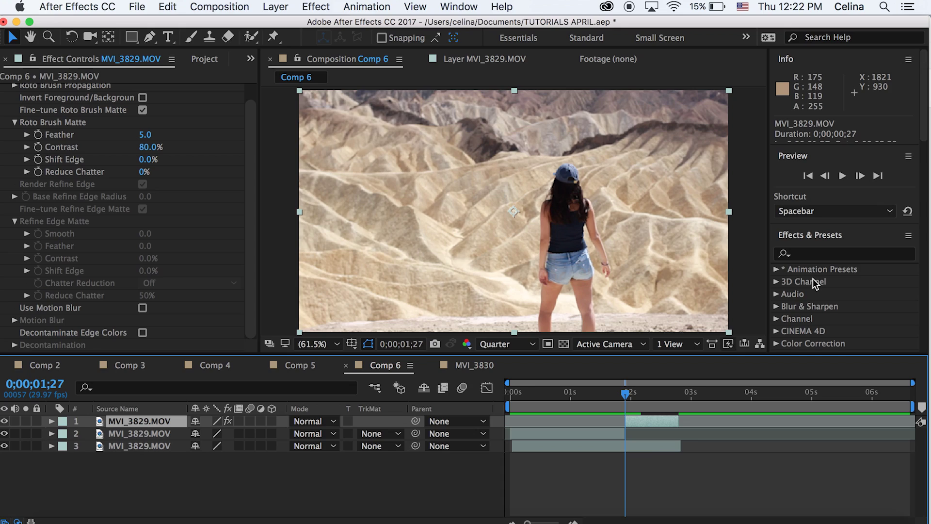
- Enlarge the Effects & Presets list and browse the Transition category
click(813, 279)
scroll(776, 339, down, 2)
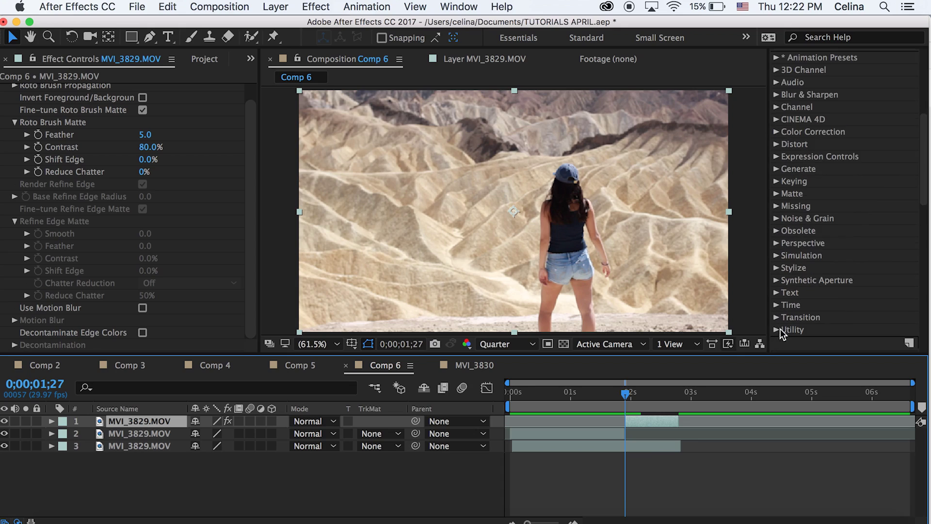
click(779, 324)
scroll(779, 321, down, 5)
scroll(779, 321, down, 2)
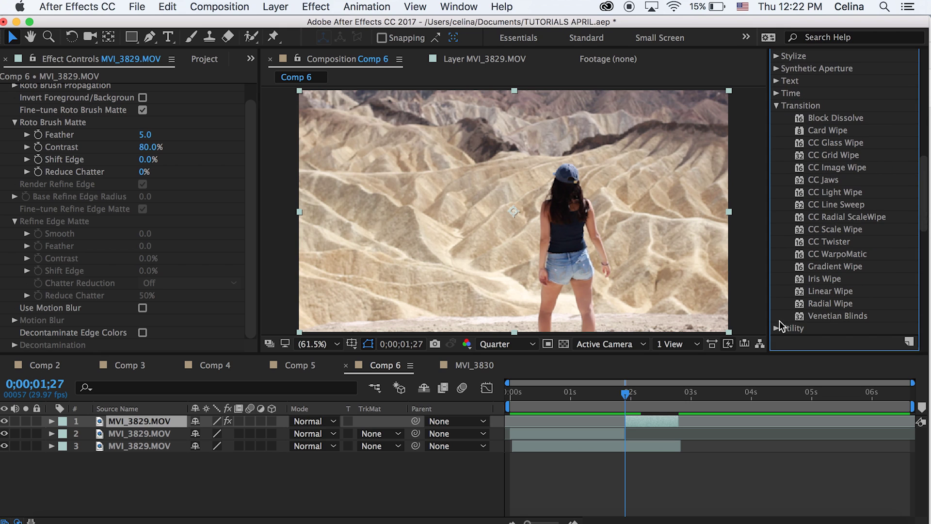
scroll(779, 321, up, 2)
click(776, 135)
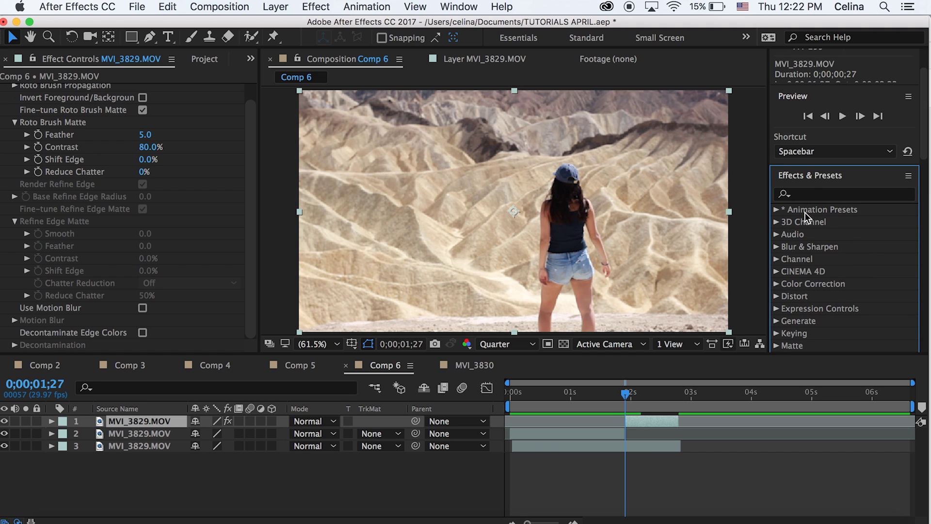
- Search 'tv' and apply the TV Warp Transition preset to the top layer
click(805, 194)
text(tv)
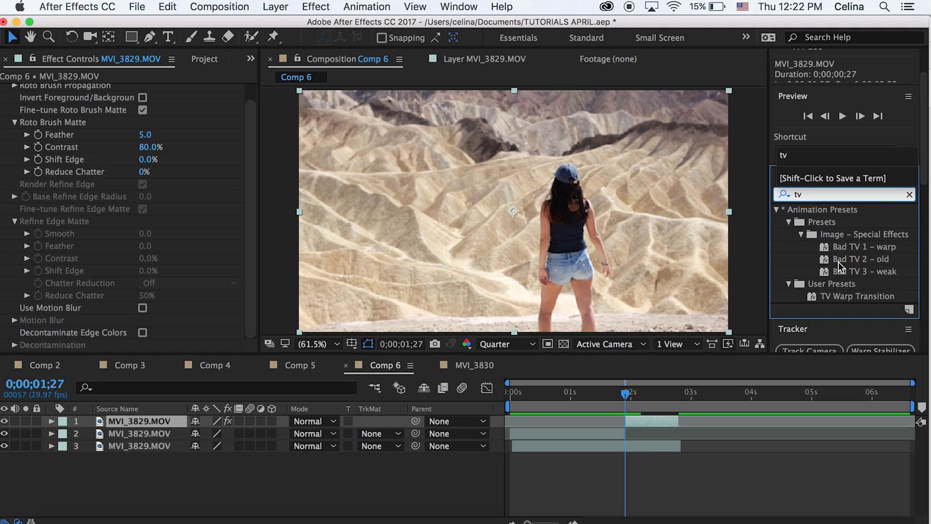
double_click(830, 296)
- Preview the TV warp transition, then park the playhead at its start, 0;00;01;28
key(space)
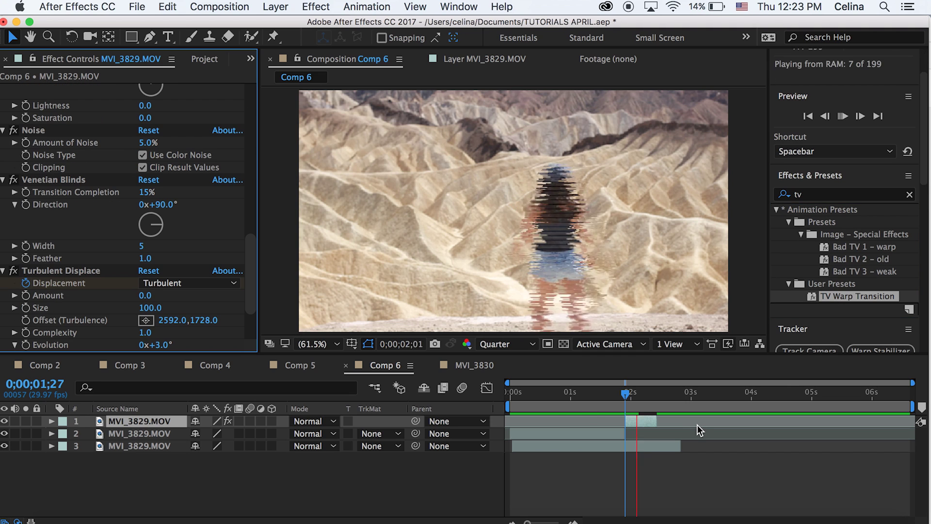
click(599, 403)
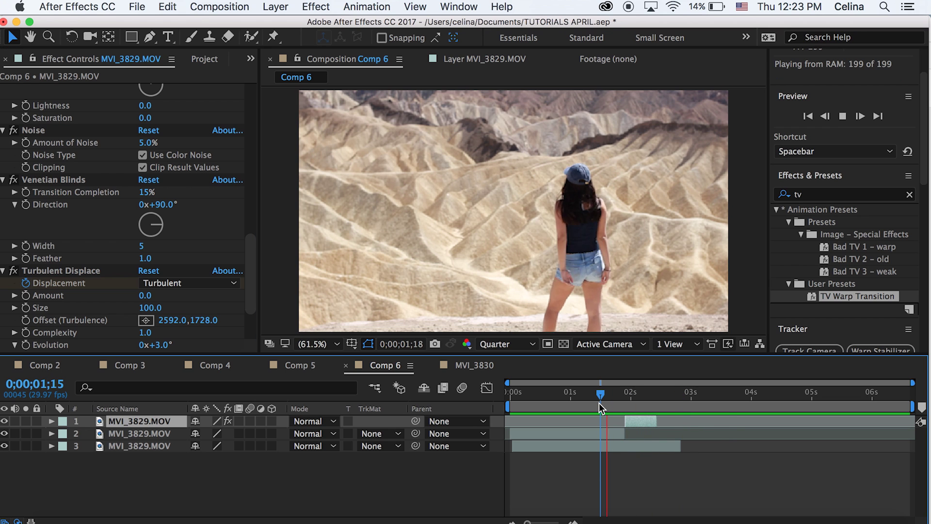
mouse_move(620, 399)
mouse_down()
mouse_move(647, 399)
mouse_move(626, 401)
mouse_move(640, 401)
mouse_move(627, 409)
mouse_up()
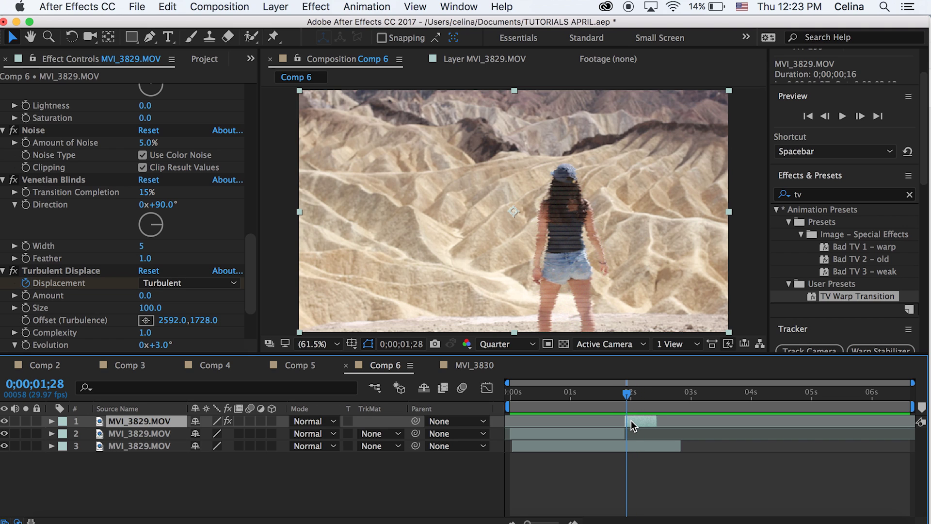
- Keyframe the layer's Position every couple of frames, zigzagging the woman off the right edge
key(p)
click(88, 434)
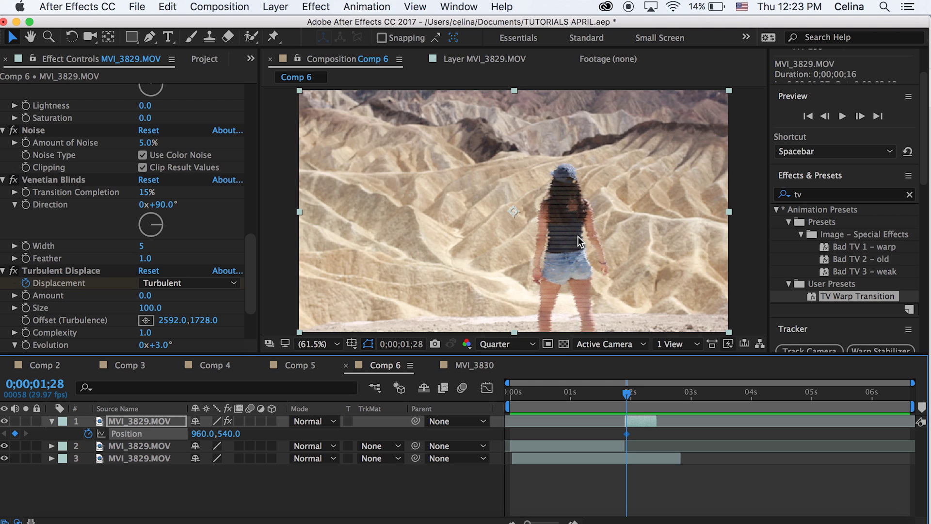
key(Page_Down)
key(Page_Down)
key(Page_Down)
drag(578, 237, 487, 176)
key(Page_Down)
key(Page_Down)
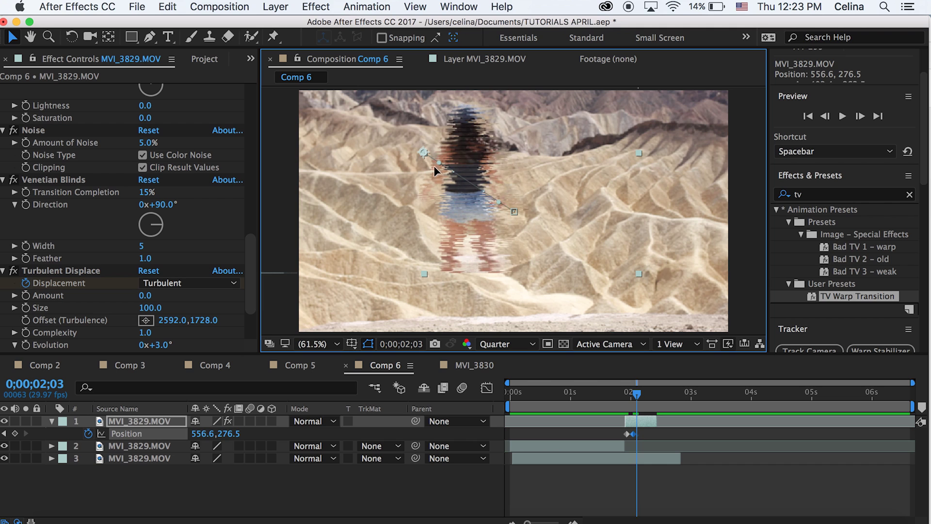
drag(434, 165, 661, 209)
key(Page_Down)
key(Page_Down)
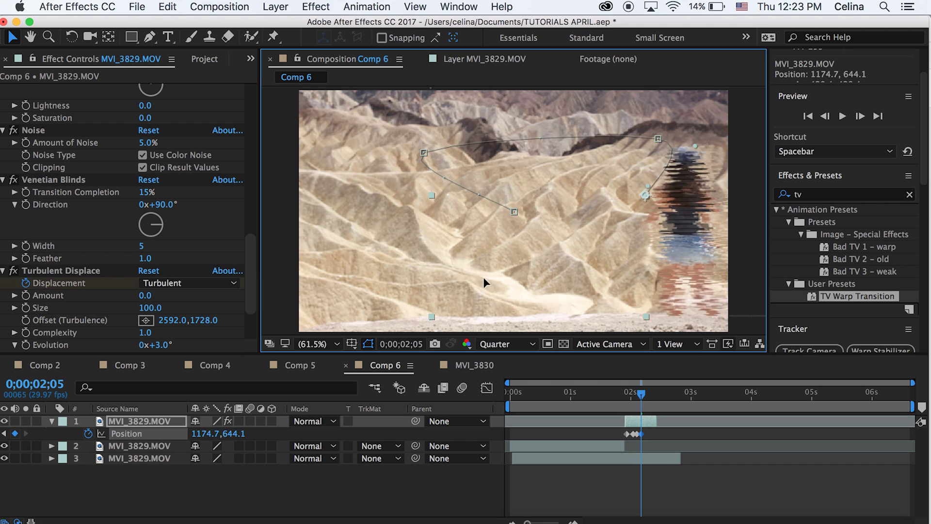
drag(483, 282, 318, 287)
key(Page_Down)
key(Page_Down)
key(Page_Down)
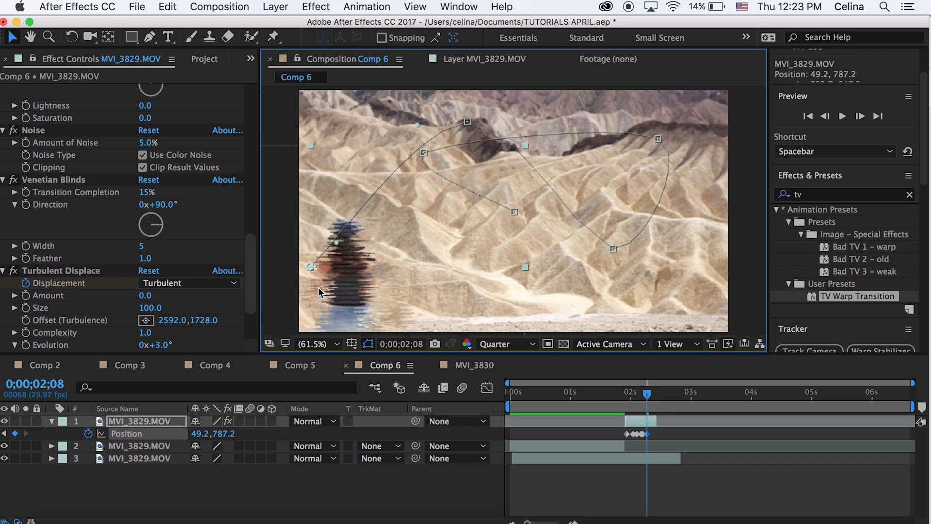
key(Page_Down)
key(Page_Down)
drag(346, 246, 711, 228)
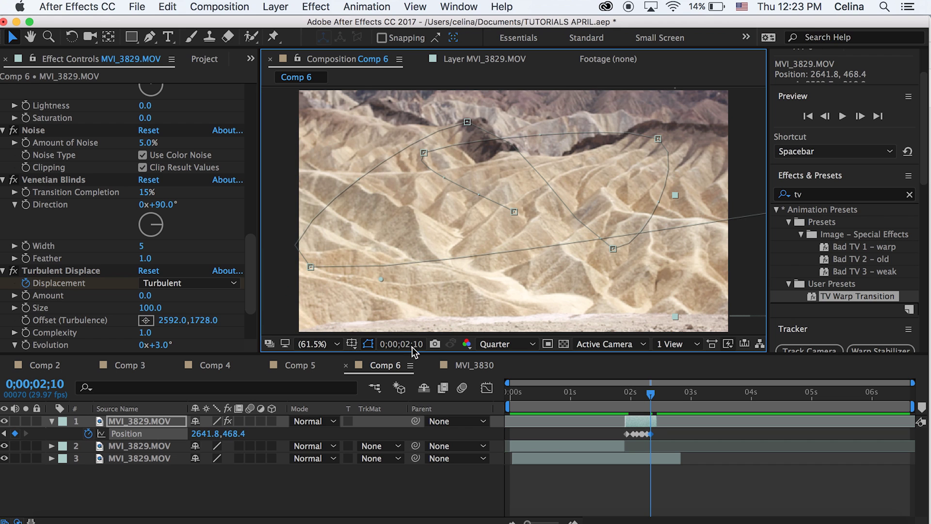
- Preview the new flying motion from just before the warp and save the project
drag(644, 402, 614, 386)
key(space)
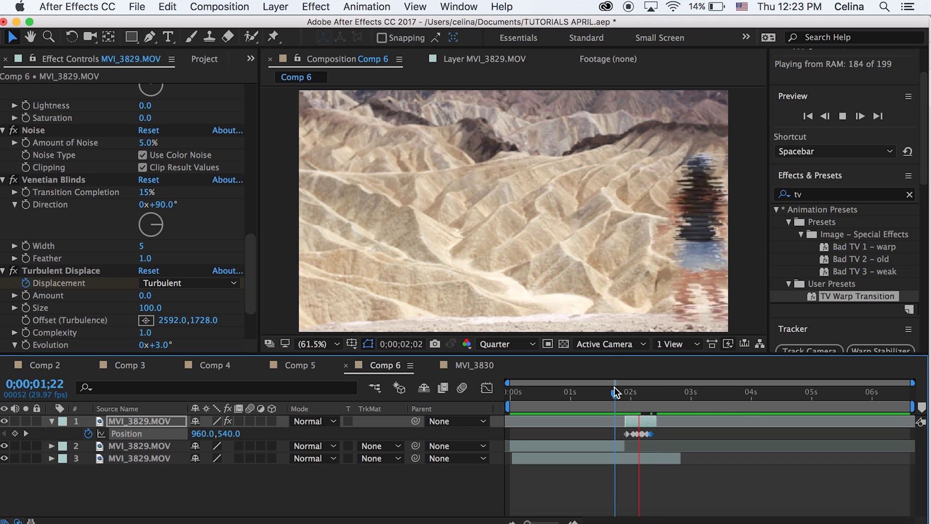
key(space)
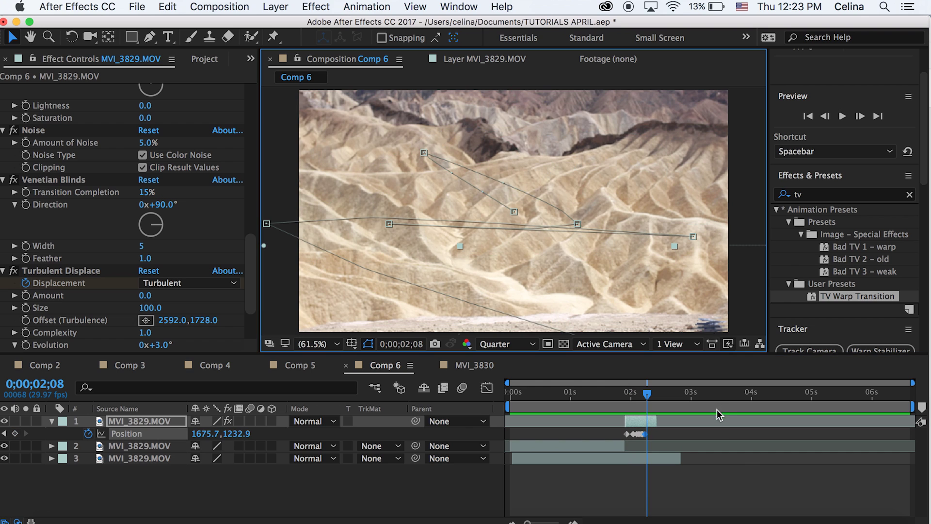
click(619, 395)
key(space)
drag(619, 394, 645, 398)
key(super+s)
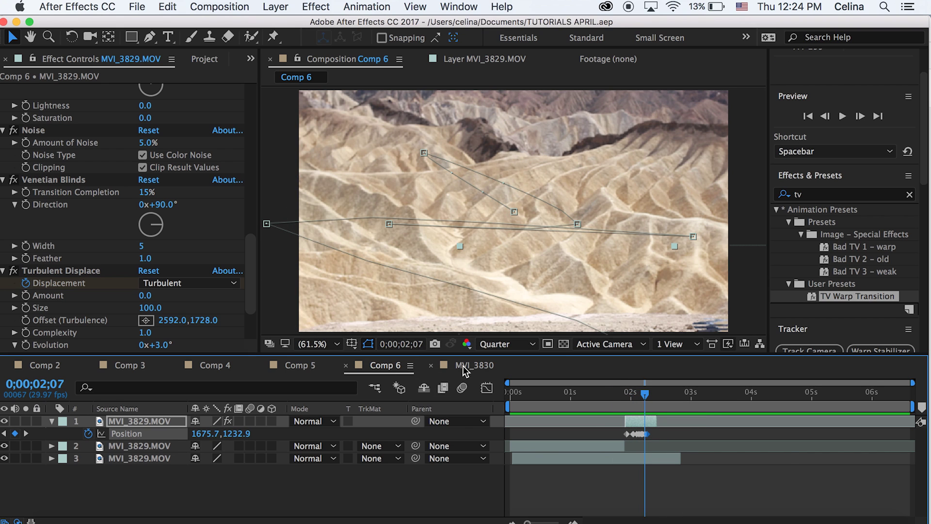
- In the MVI_3830 comp, search Effects & Presets for 'dissolve' and select the Dissolve – vapor preset
click(468, 366)
click(645, 480)
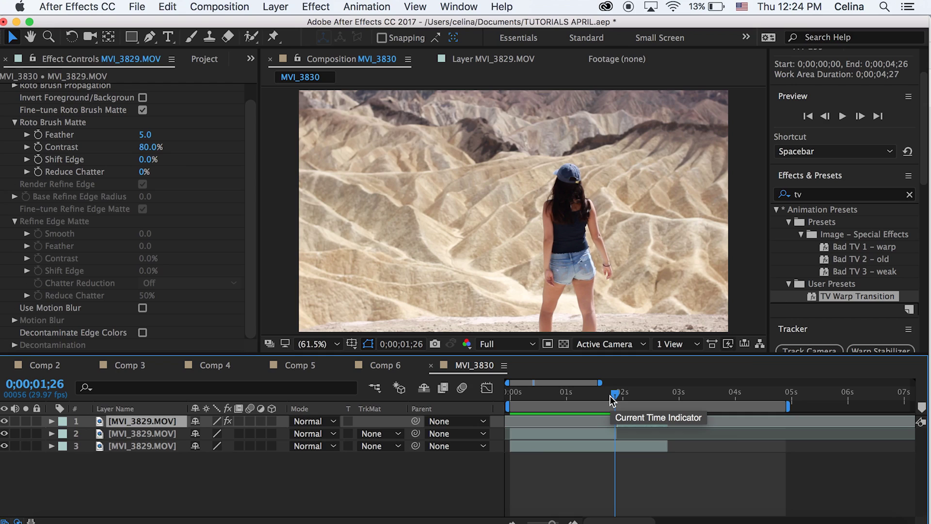
click(909, 196)
text(dissolve un)
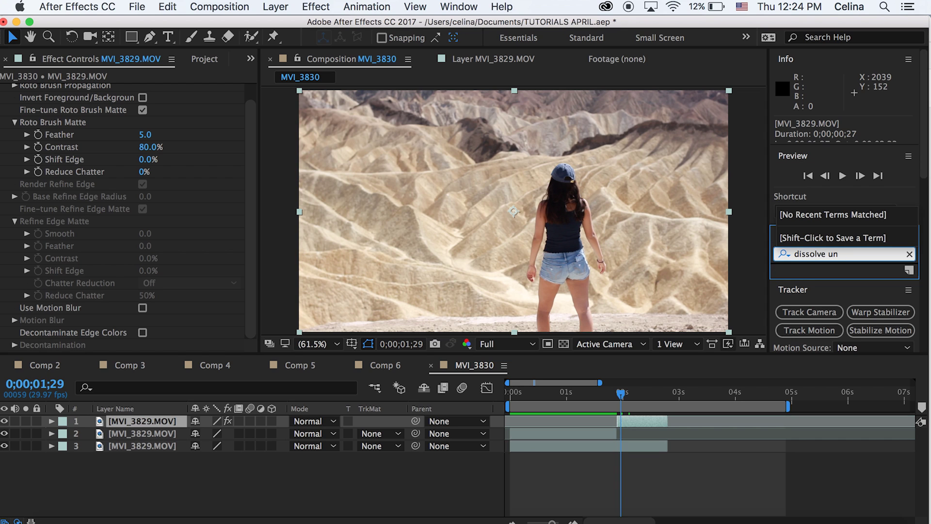
key(BackSpace)
key(BackSpace)
key(BackSpace)
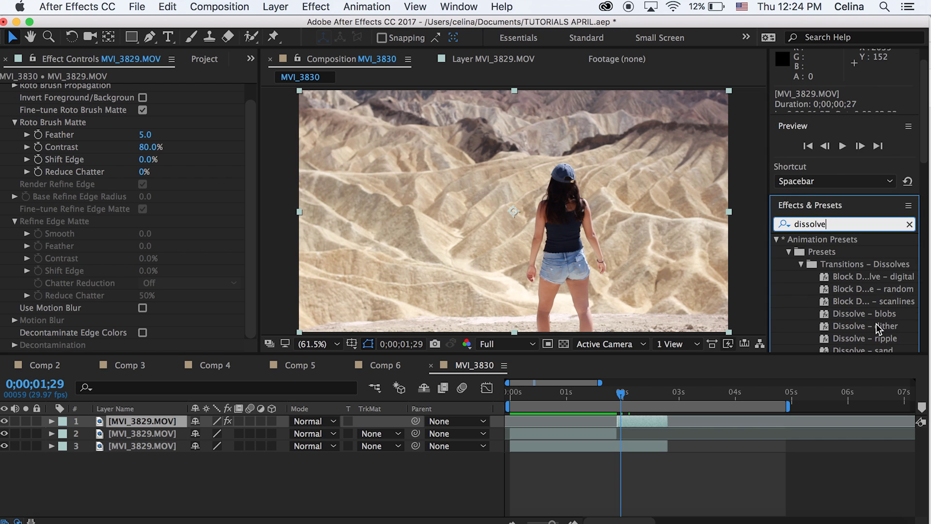
scroll(876, 324, down, 3)
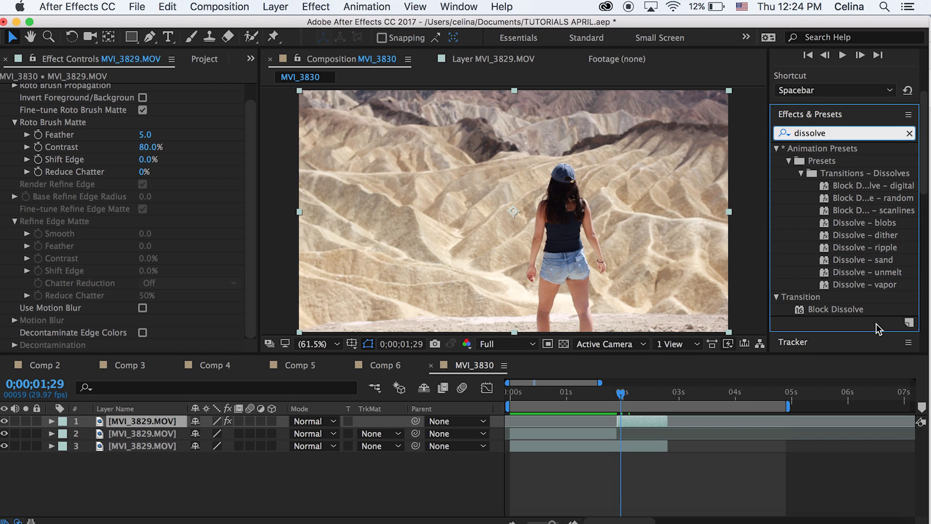
click(868, 272)
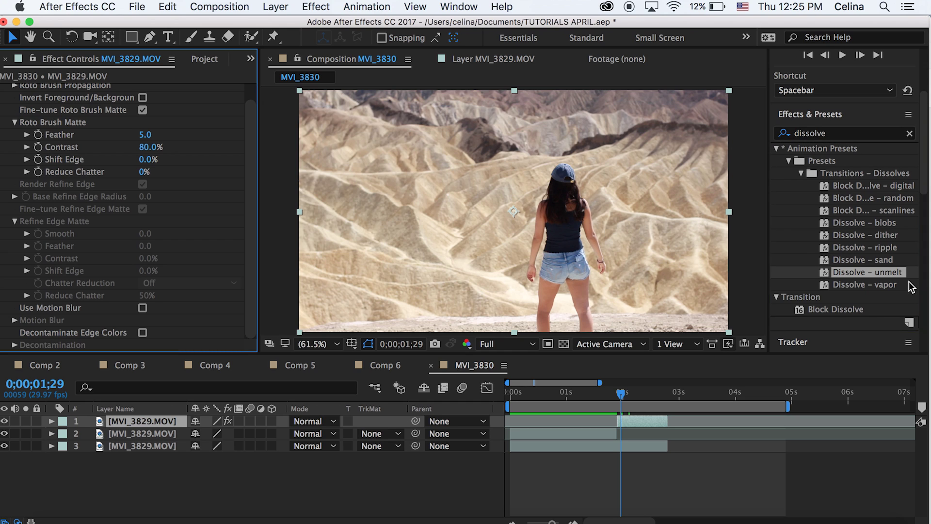
click(876, 282)
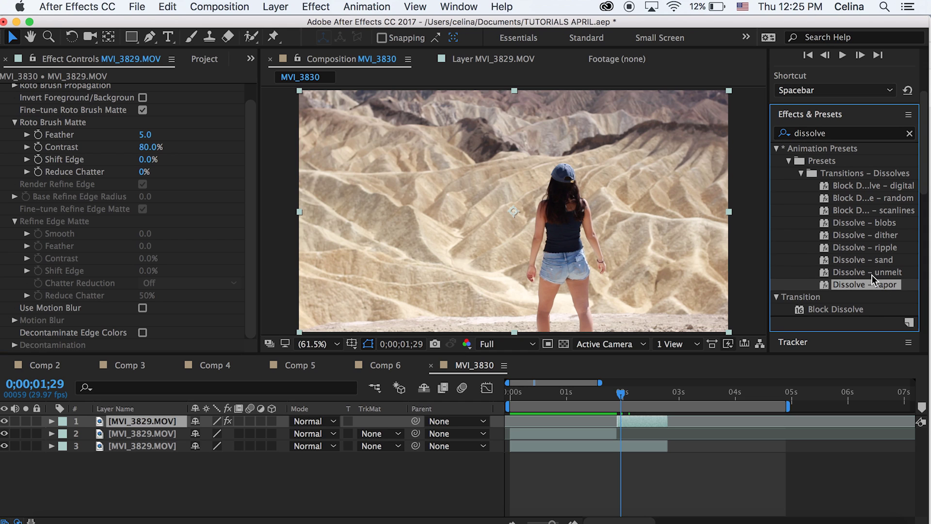
- Apply Dissolve – vapor to the top layer and raise Transition Completion to bring the woman back
double_click(866, 286)
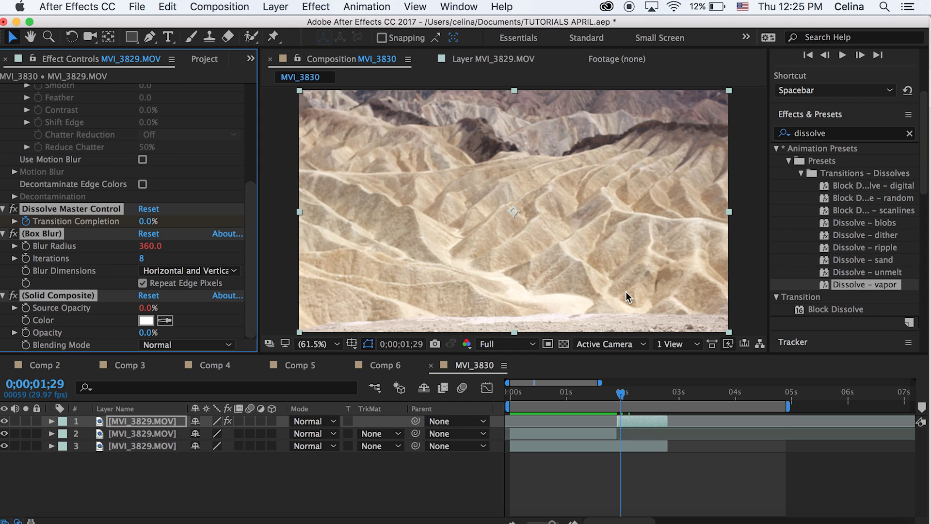
drag(147, 226, 275, 216)
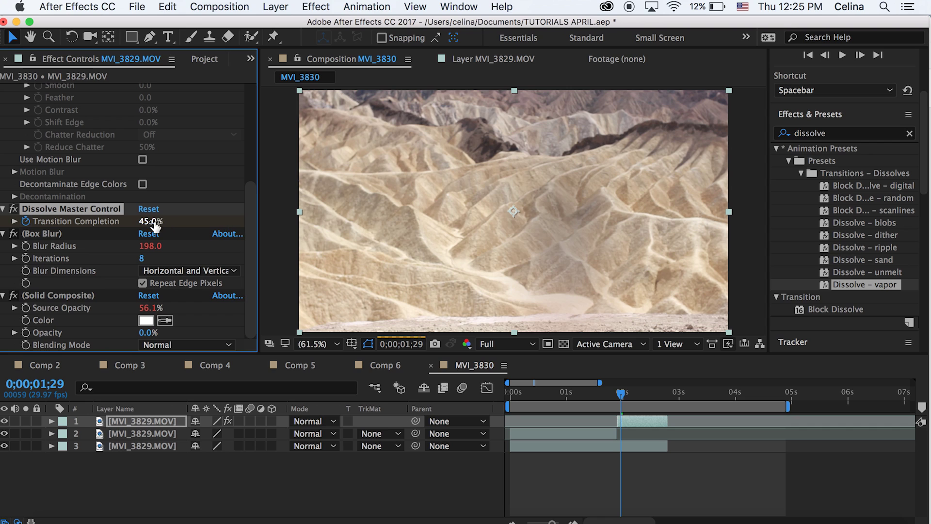
drag(155, 226, 187, 221)
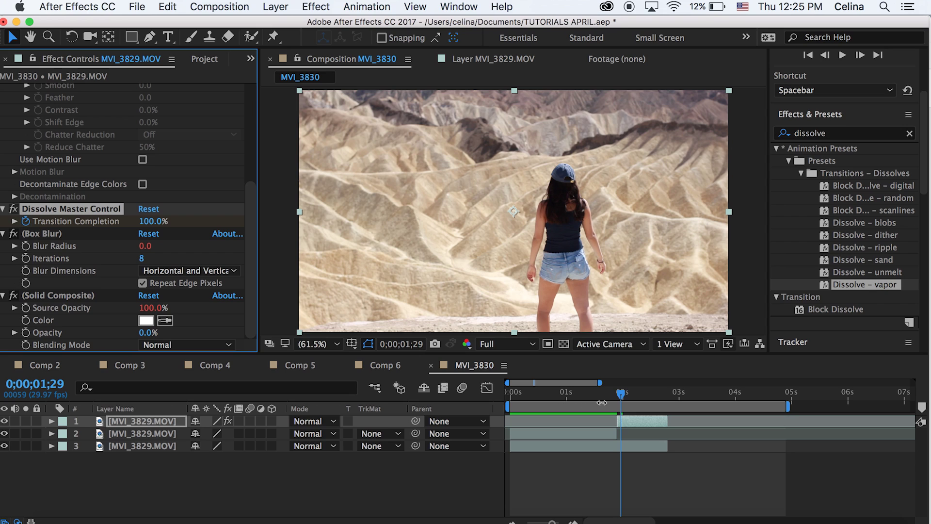
- Later in time, set Transition Completion to 0% and preview the vapor dissolve
drag(601, 403, 636, 396)
click(150, 220)
text(0)
key(Return)
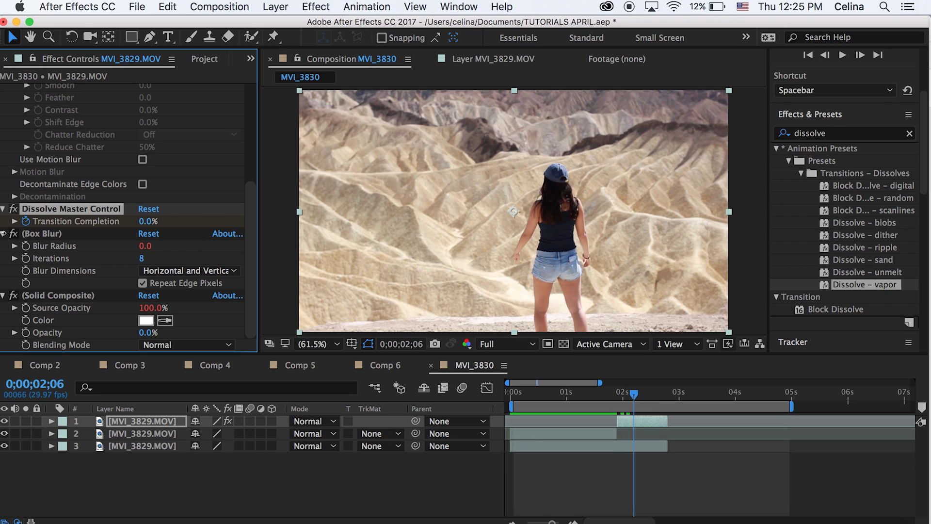
drag(635, 401, 609, 403)
key(space)
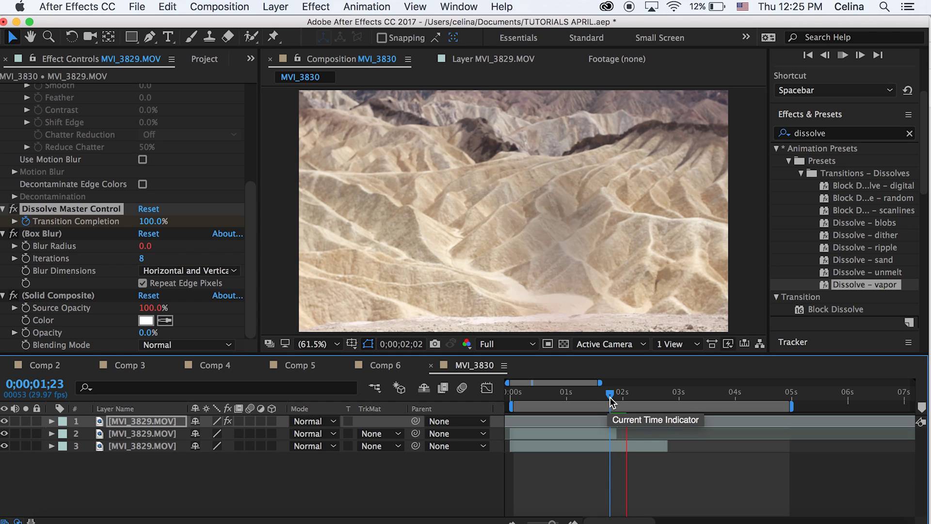